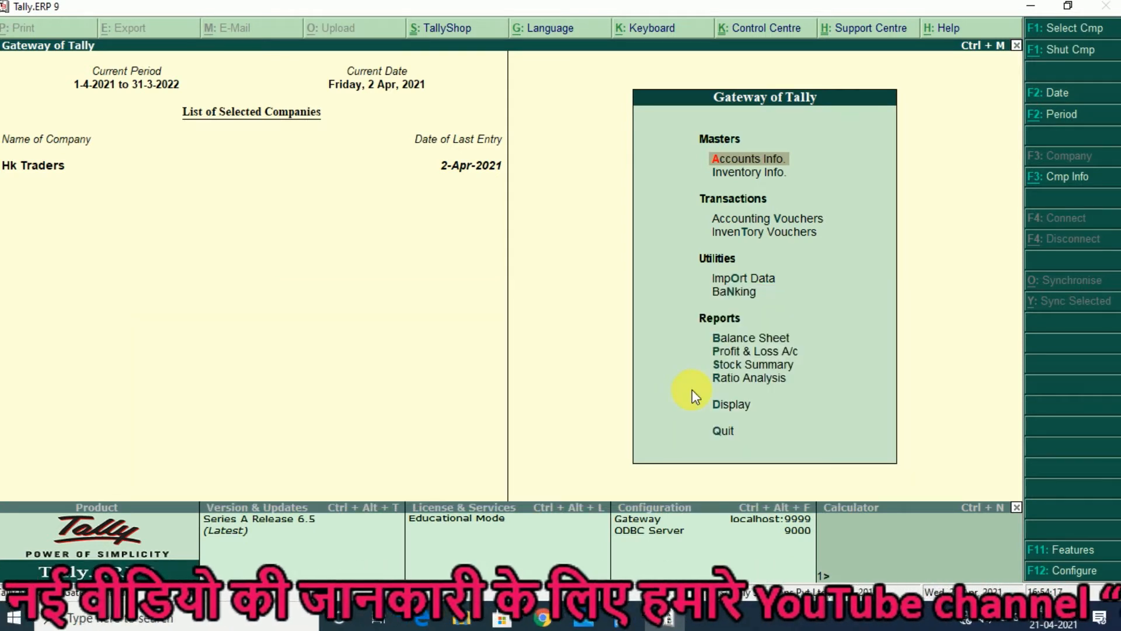
# - Create a single stock group named Electronic under Primary, with quantities of items not added
pyautogui.press('Down')
pyautogui.press('Return')
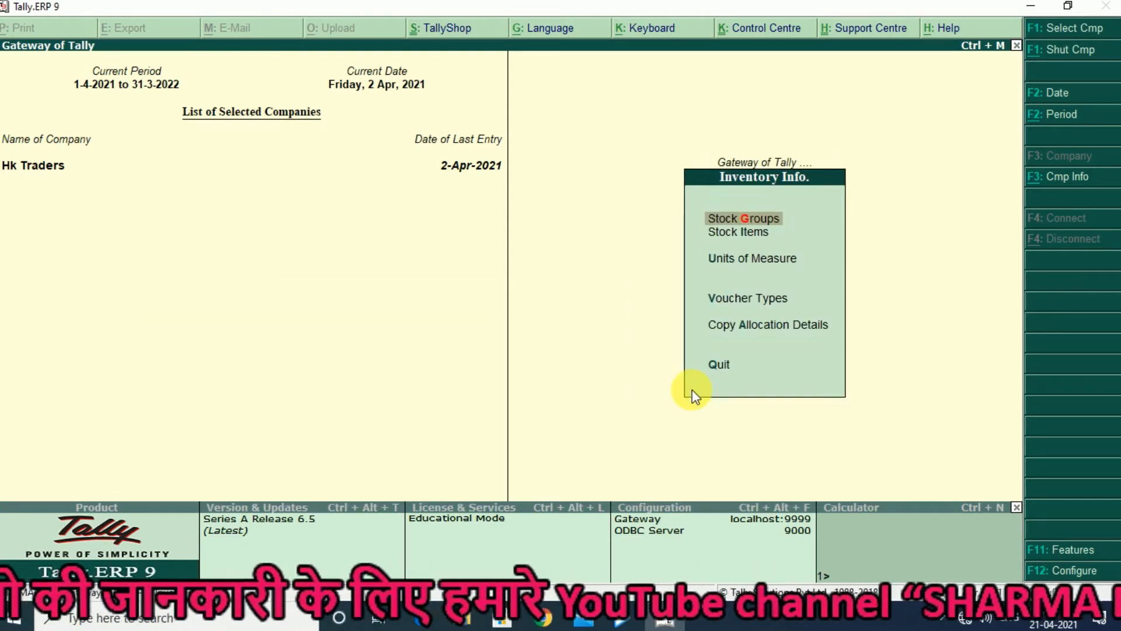
pyautogui.press('Return')
pyautogui.press('Return')
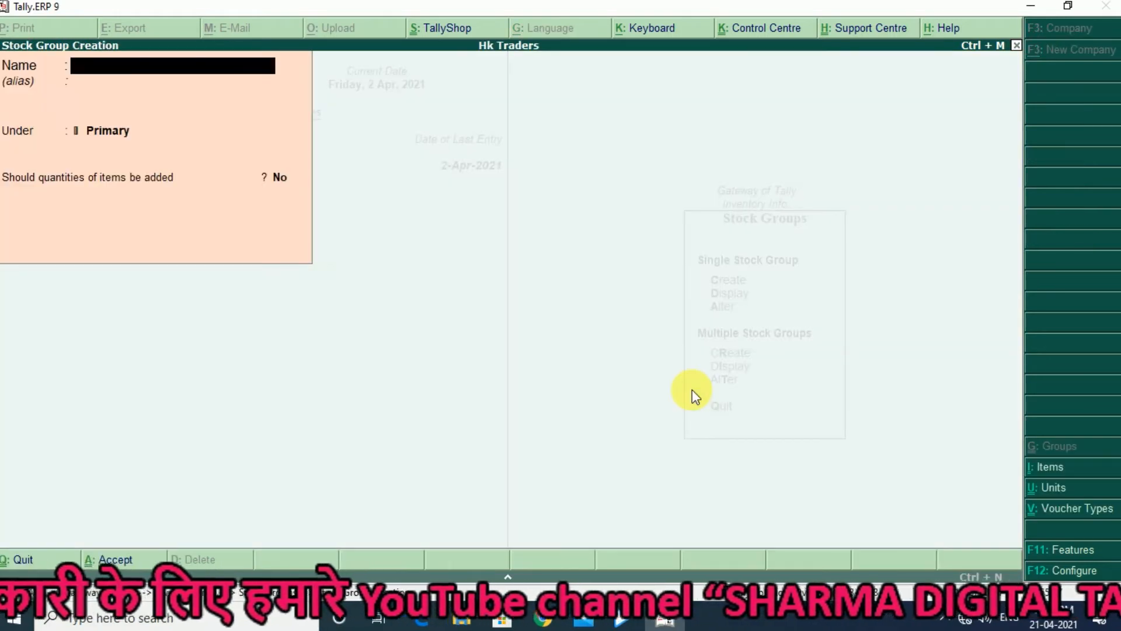
pyautogui.write('El')
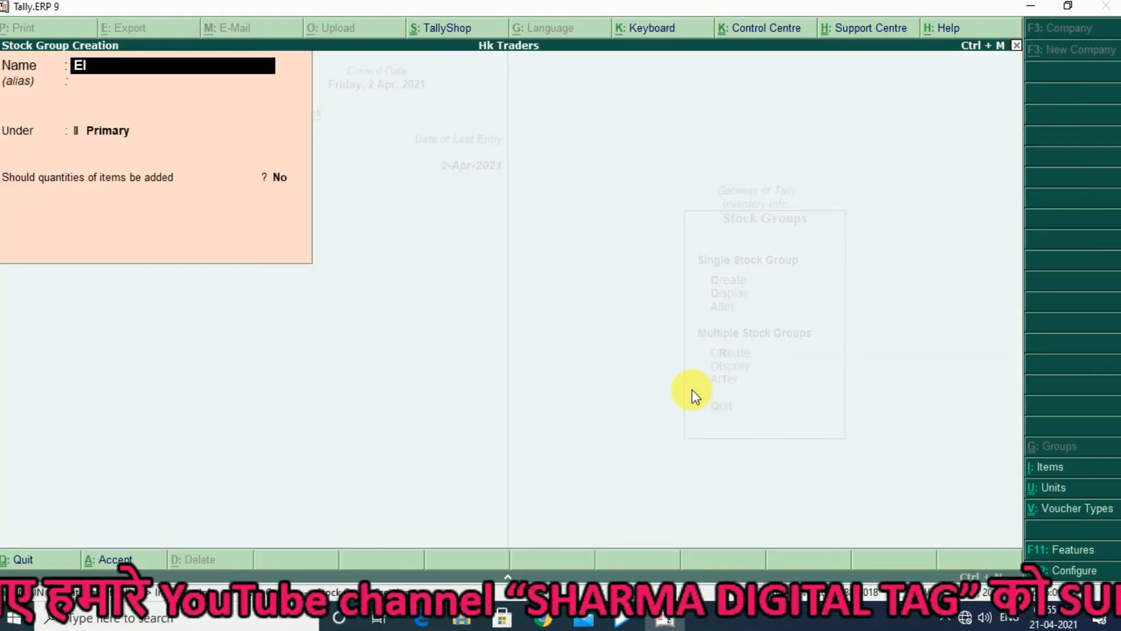
pyautogui.write('ectronic')
pyautogui.press('Return')
pyautogui.press('Return')
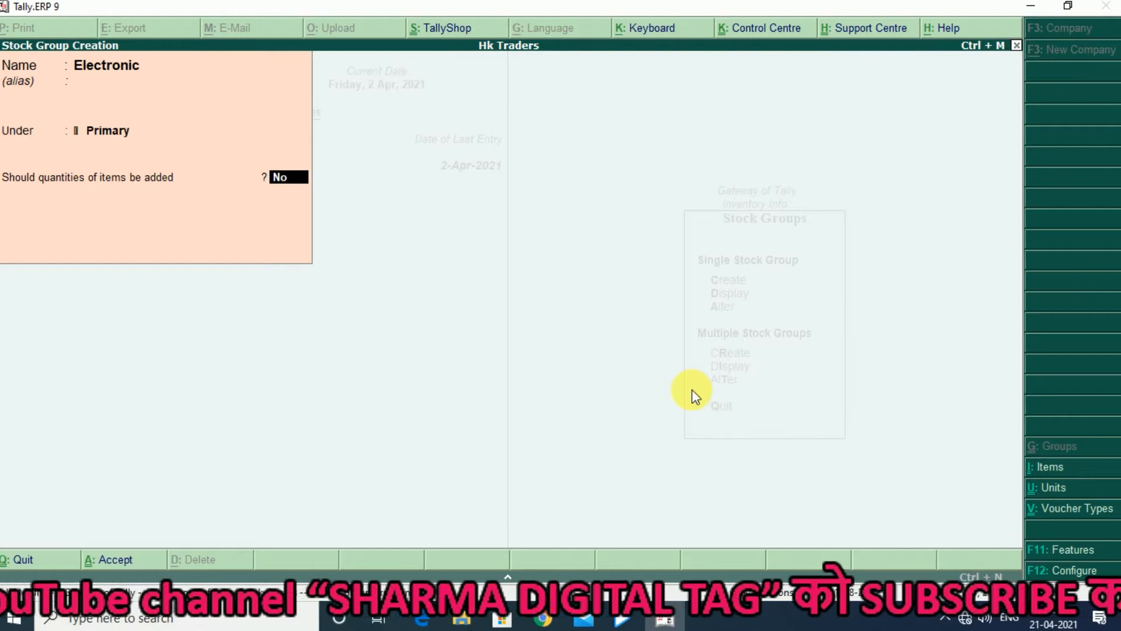
pyautogui.press('Return')
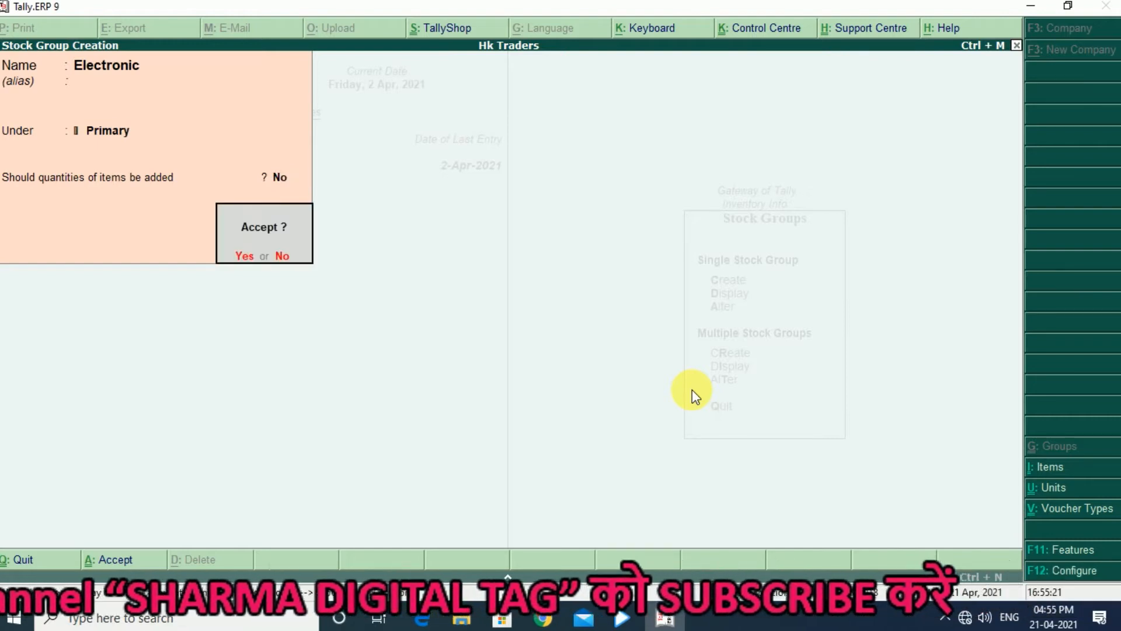
pyautogui.press('Return')
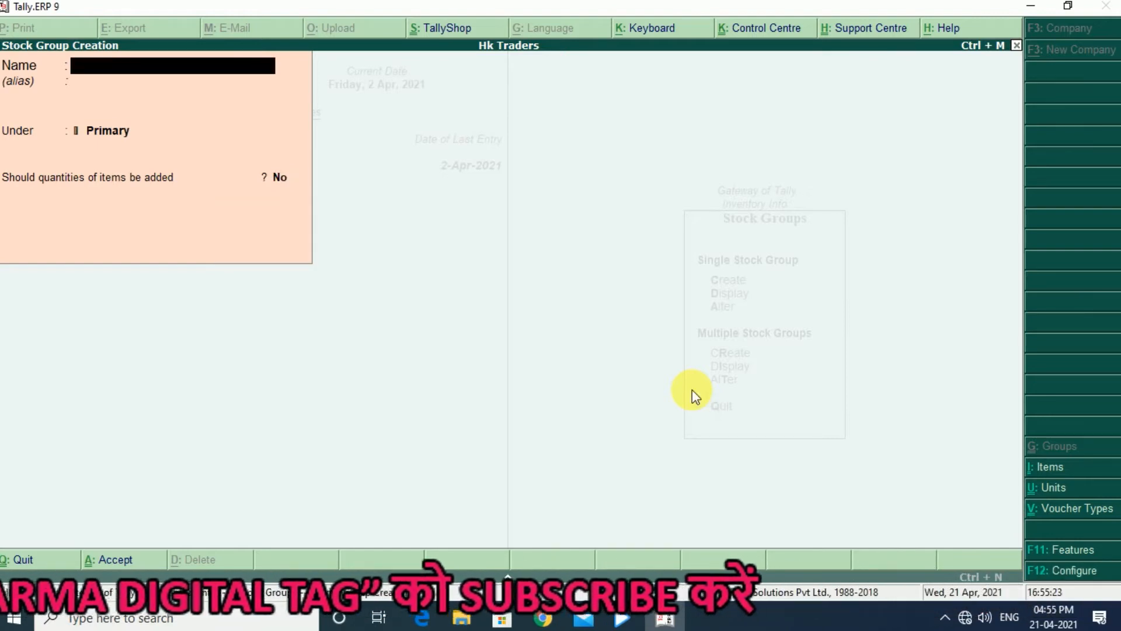
pyautogui.press('Escape')
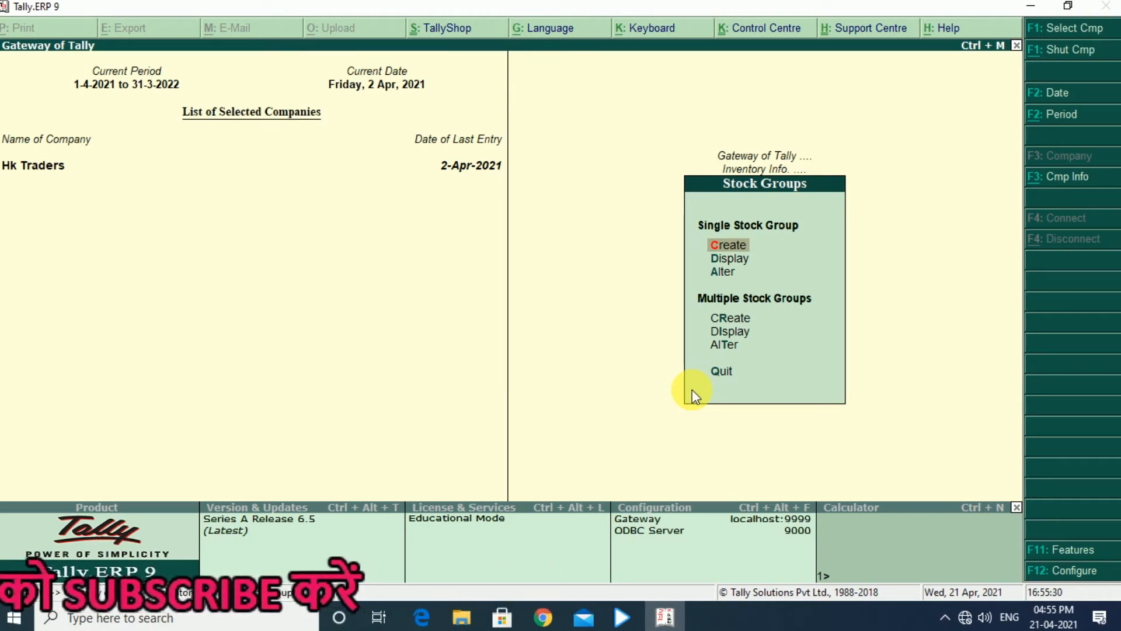
# - Display the list of stock groups to check the existing entries, and return to the inventory masters
pyautogui.press('Down')
pyautogui.press('Return')
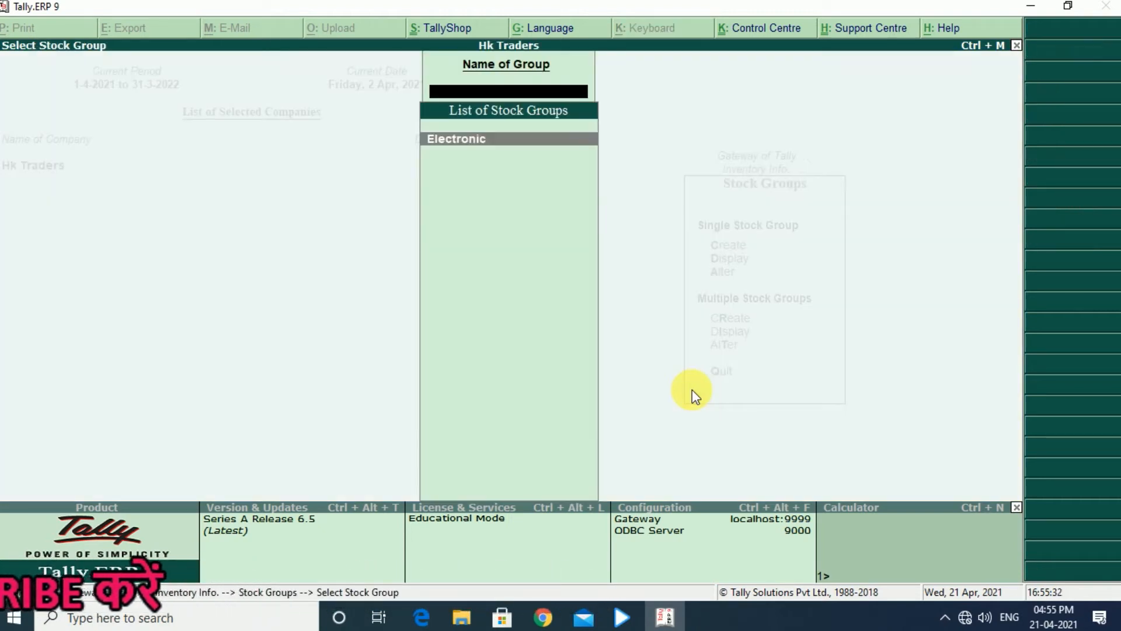
pyautogui.press('Escape')
pyautogui.press('Escape')
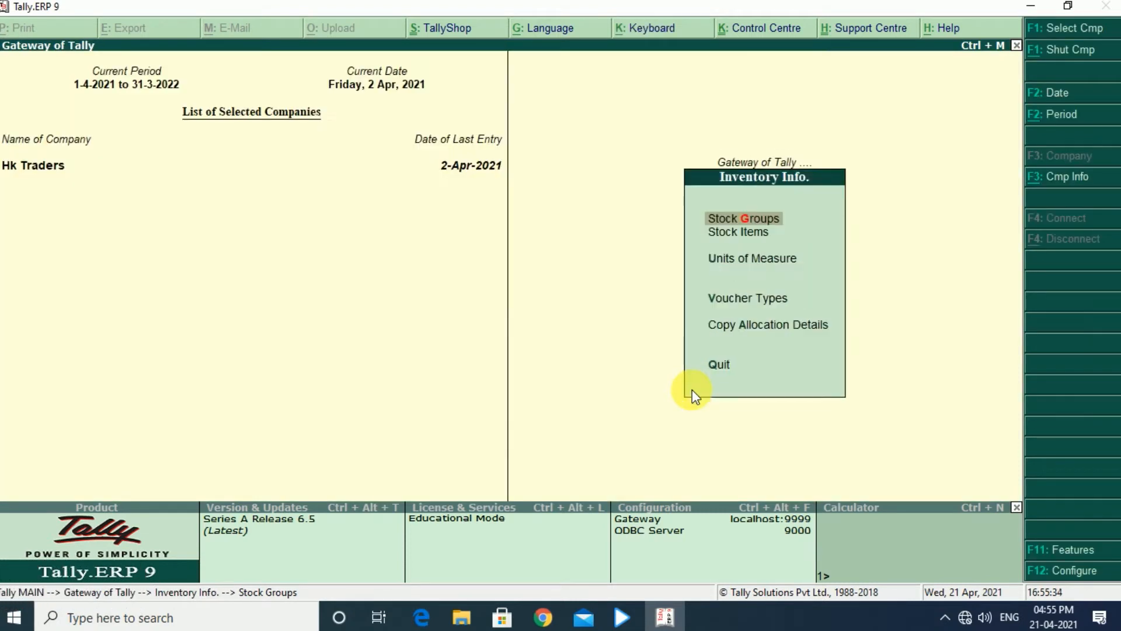
# - Create a simple unit of measure with symbol pcs, formal name Pieces and 0 decimal places
pyautogui.press('Down')
pyautogui.press('Down')
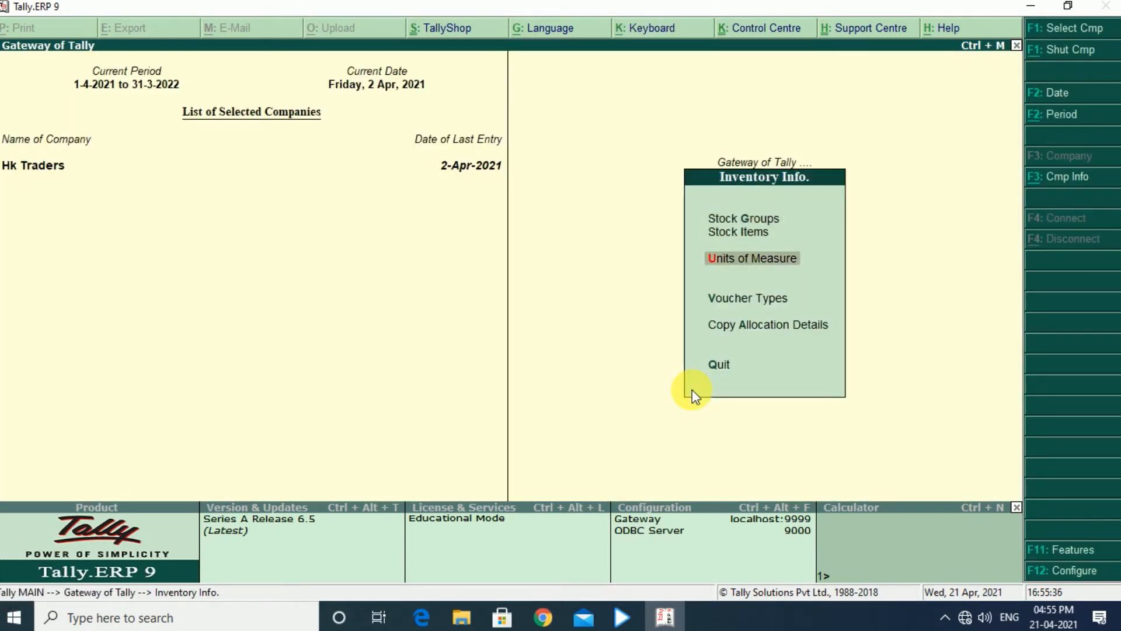
pyautogui.press('Return')
pyautogui.press('Return')
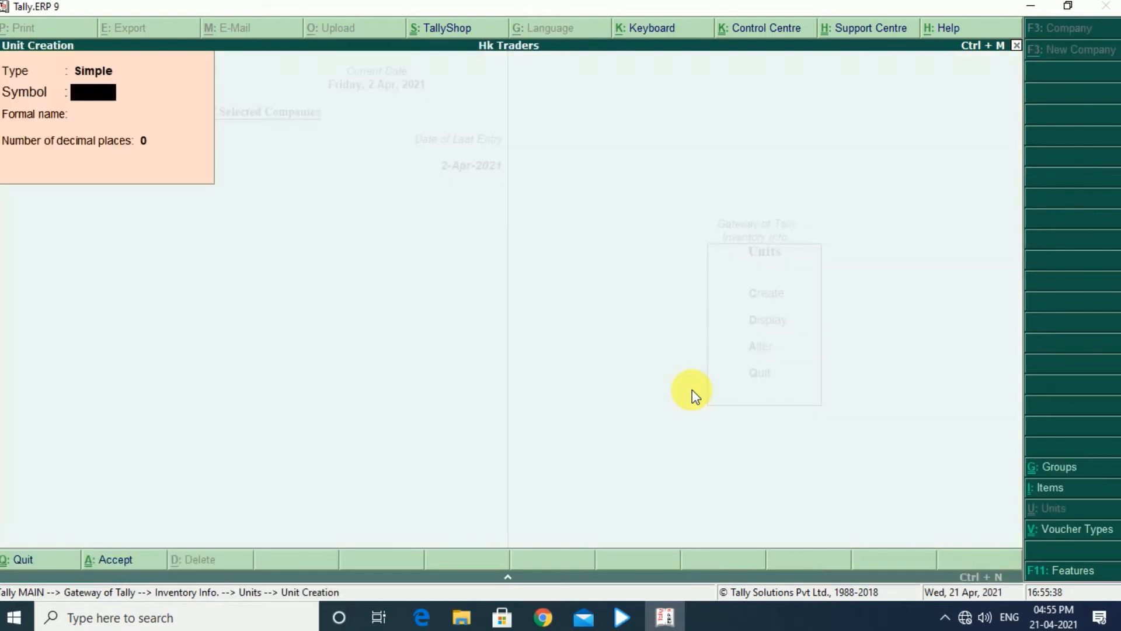
pyautogui.write('pcs')
pyautogui.press('Return')
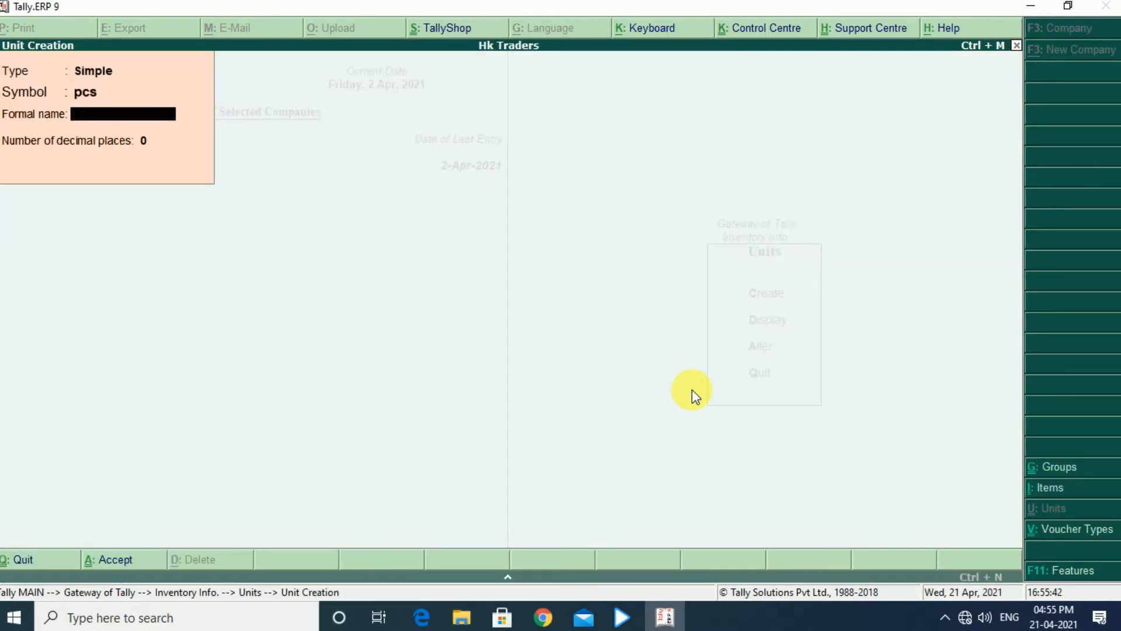
pyautogui.write('Pieces')
pyautogui.press('Return')
pyautogui.press('Return')
pyautogui.press('Return')
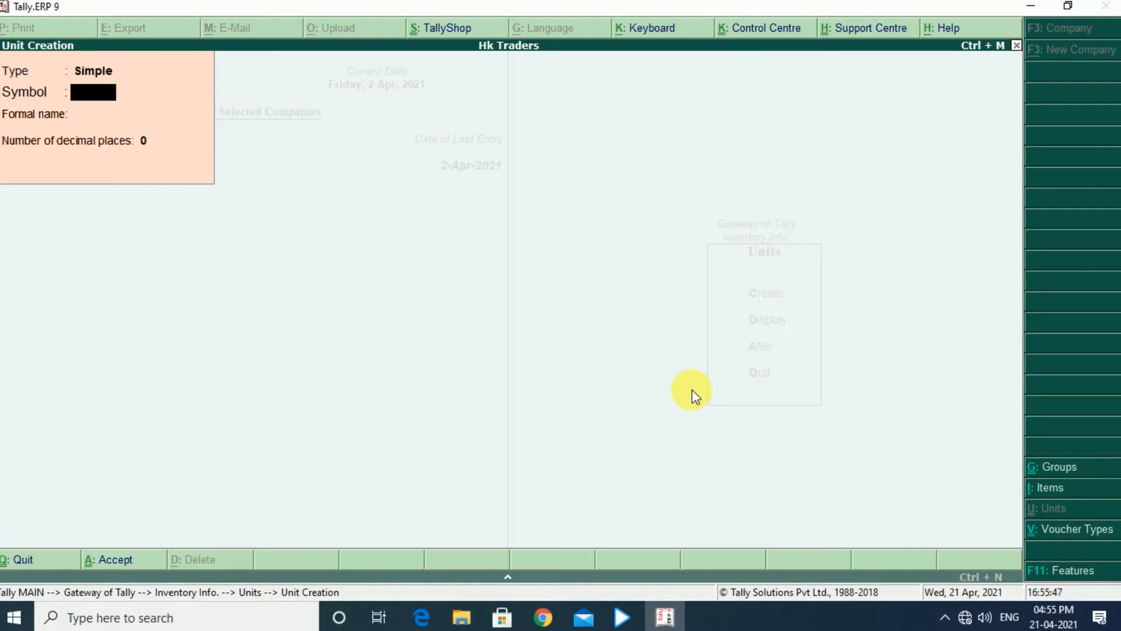
pyautogui.press('Escape')
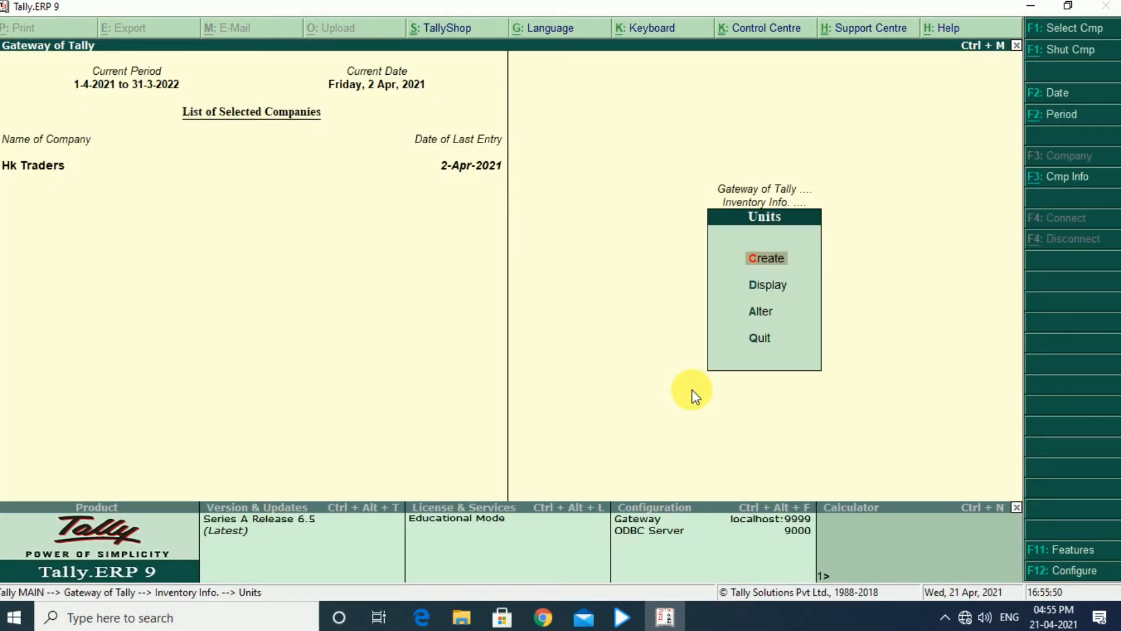
pyautogui.press('Escape')
# - Create a stock item named Led under the Electronic group with pcs as its unit and no opening balance
pyautogui.press('Up')
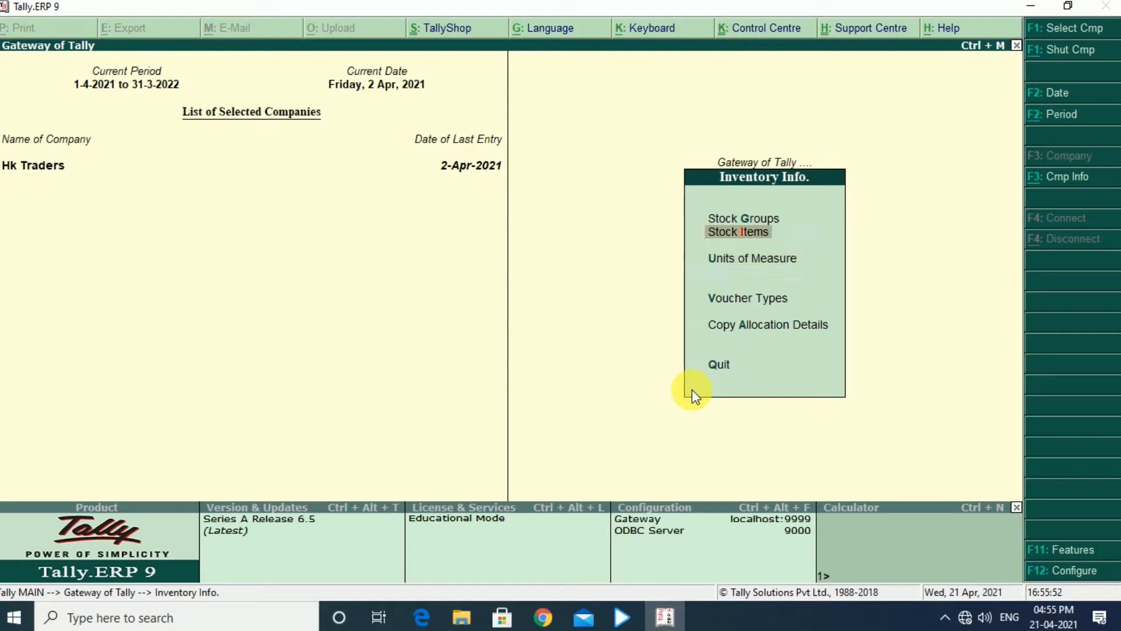
pyautogui.press('Return')
pyautogui.press('Return')
pyautogui.write('Led')
pyautogui.press('Return')
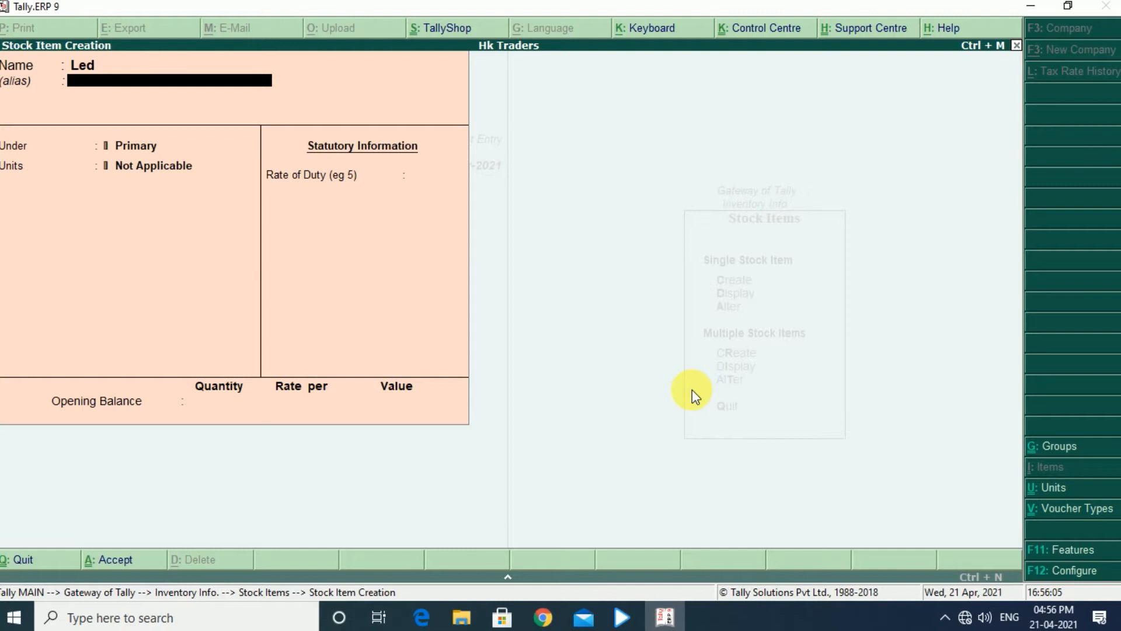
pyautogui.press('Return')
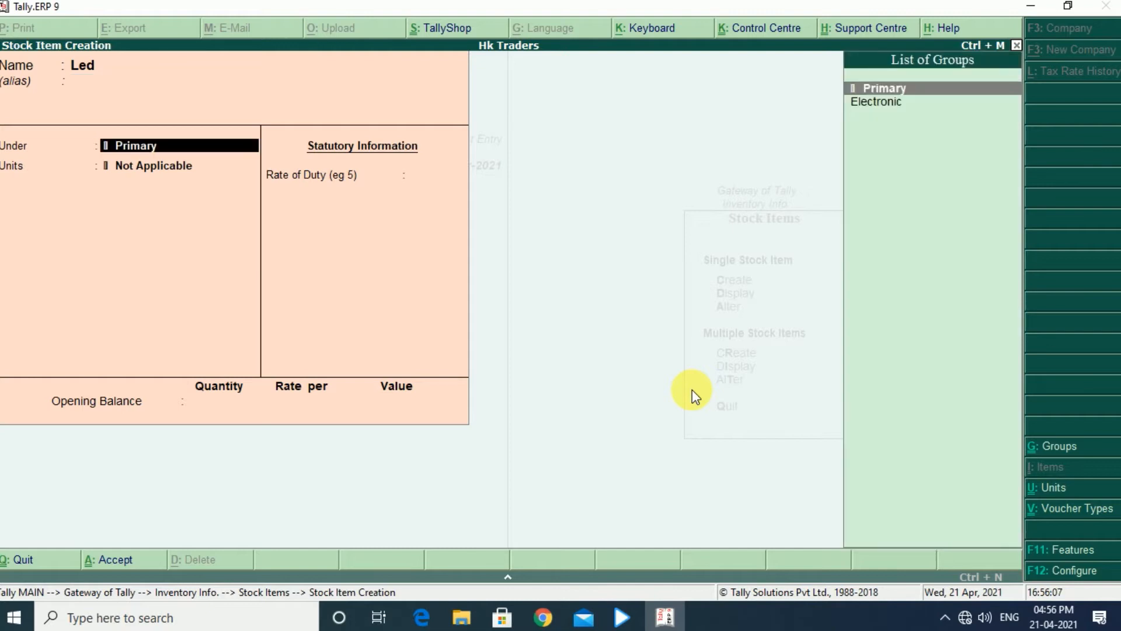
pyautogui.press('Down')
pyautogui.press('Return')
pyautogui.press('Down')
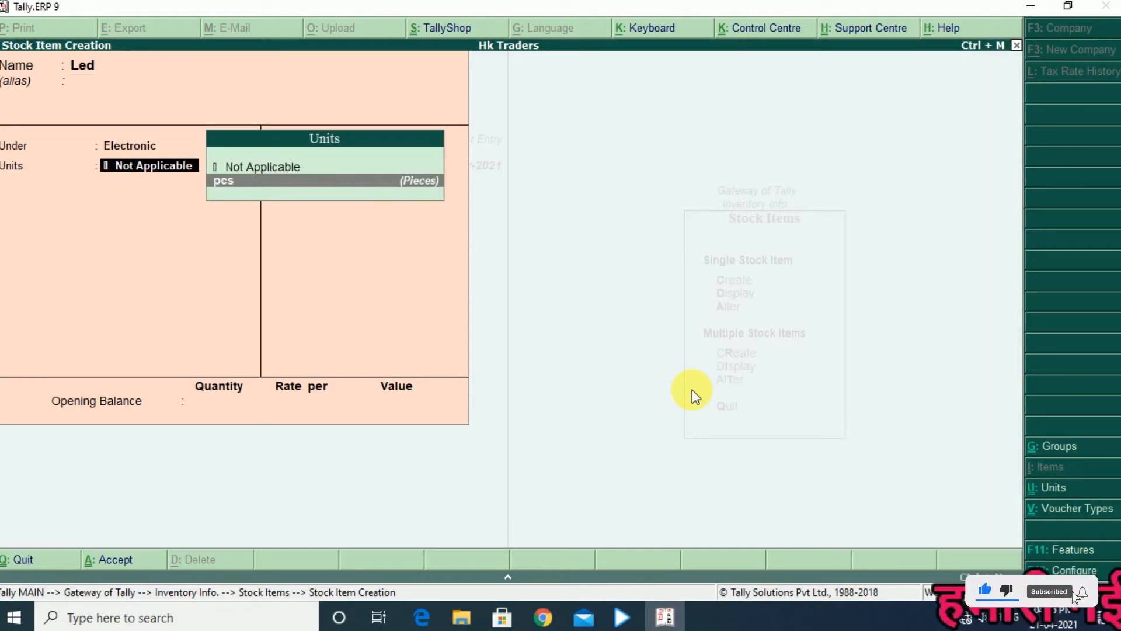
pyautogui.press('Return')
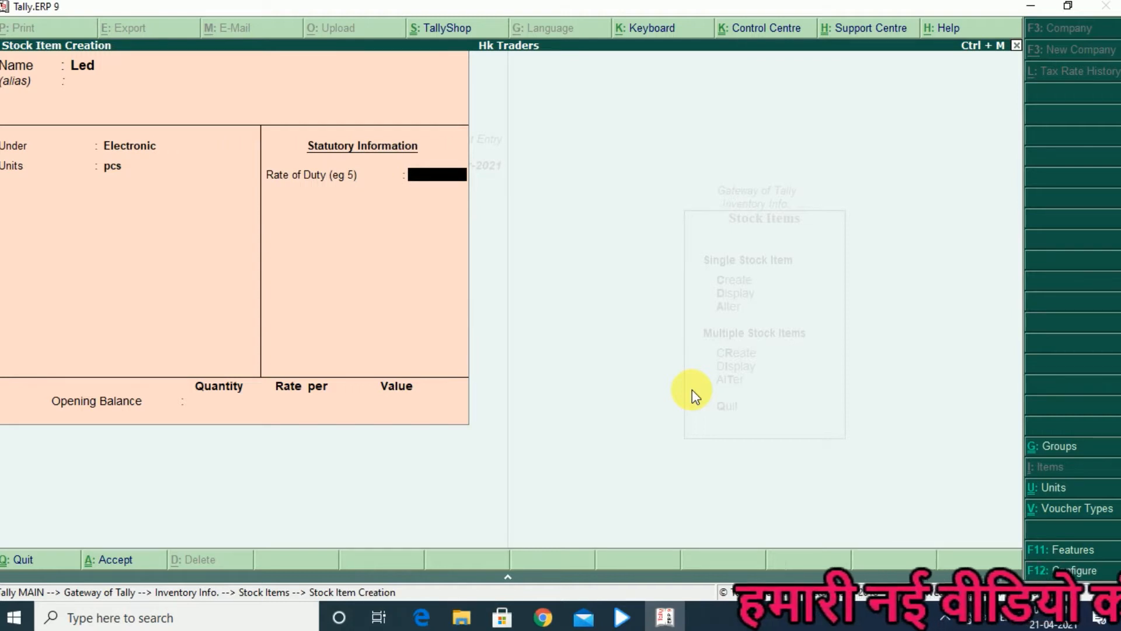
pyautogui.press('Return')
pyautogui.press('Return')
pyautogui.press('Return')
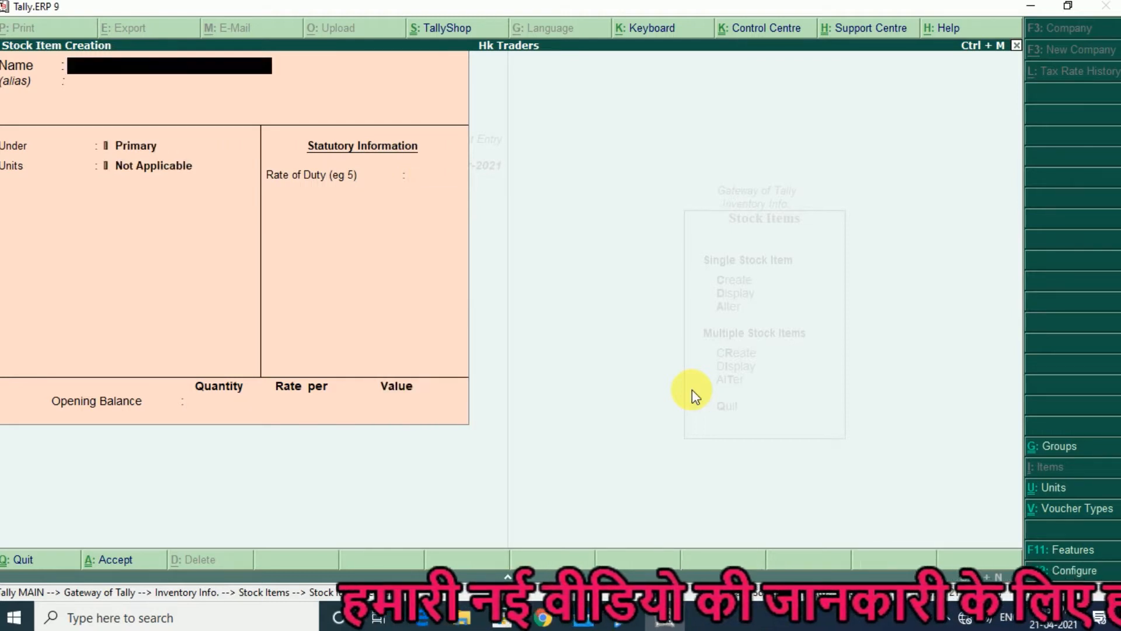
# - Create a stock item named Cd under the Electronic group with unit pcs and no opening balance, and return to the Gateway of Tally
pyautogui.write('Cd')
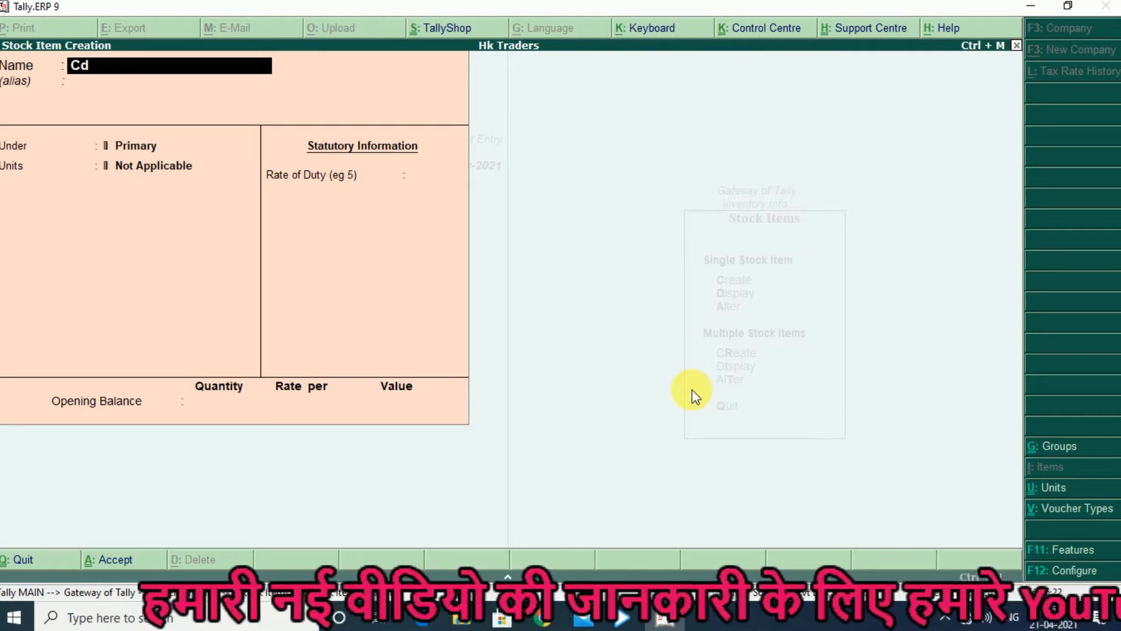
pyautogui.press('Return')
pyautogui.press('Return')
pyautogui.press('Down')
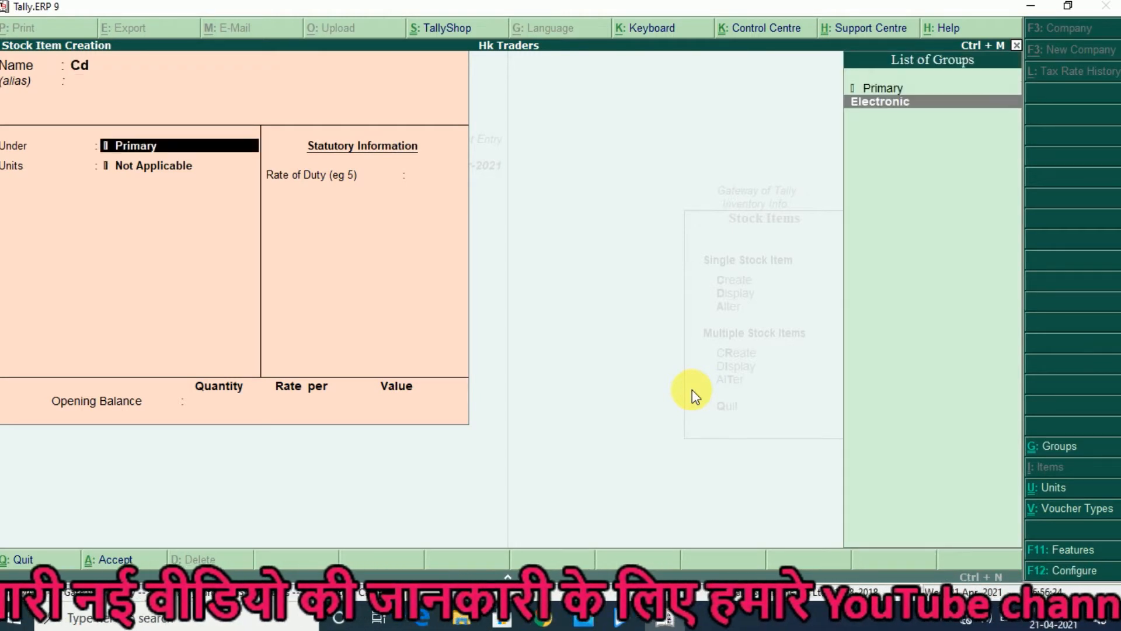
pyautogui.press('Return')
pyautogui.press('Down')
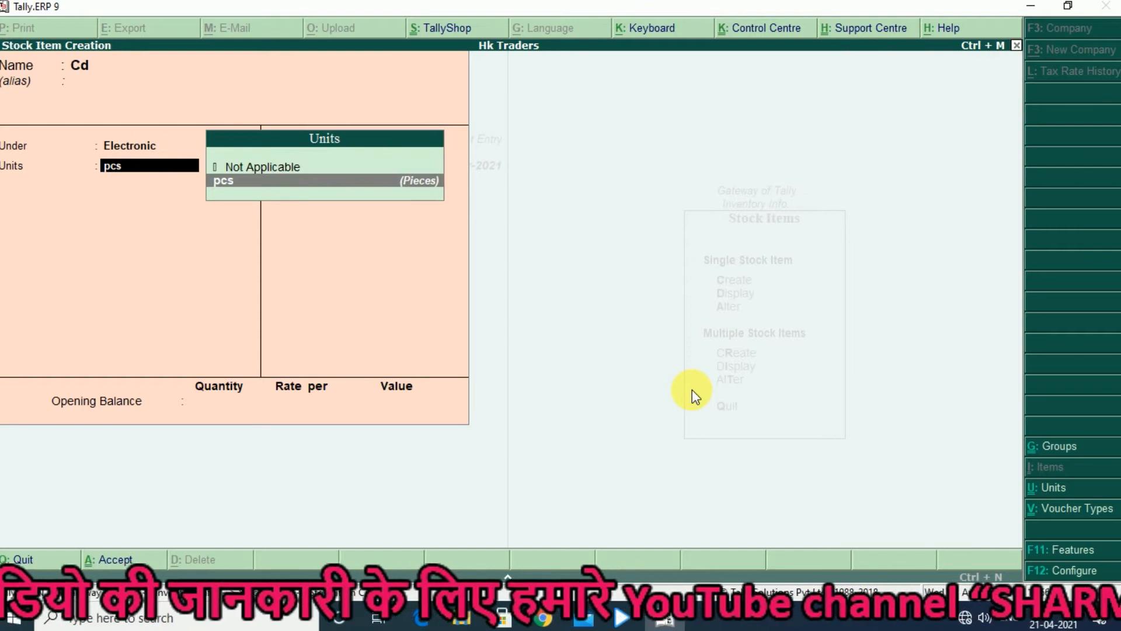
pyautogui.press('Return')
pyautogui.press('Return')
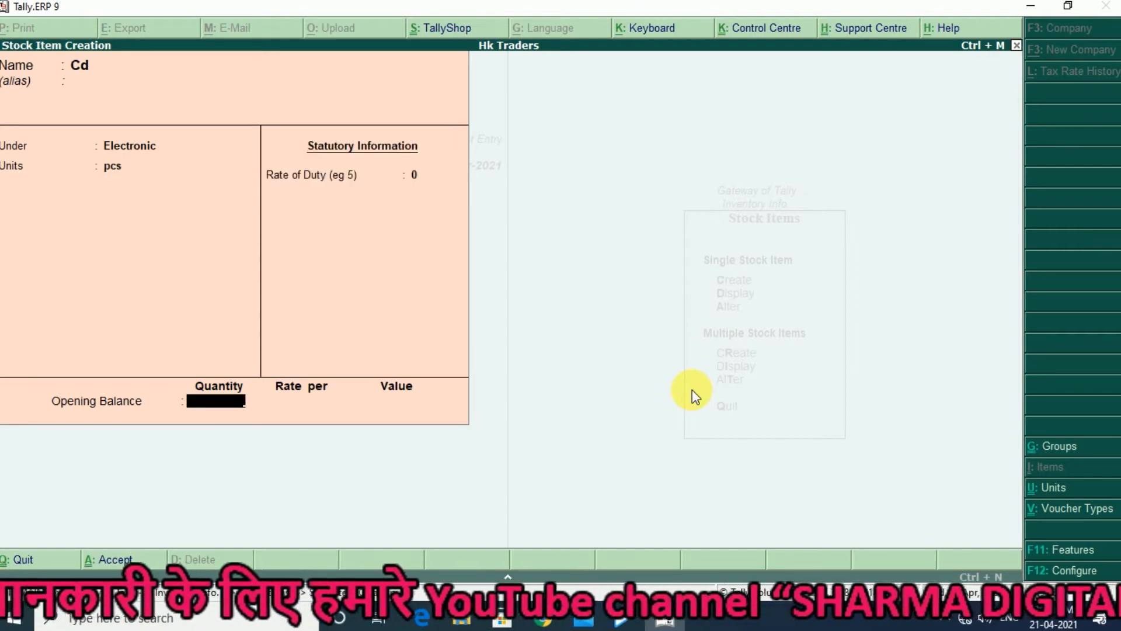
pyautogui.press('Return')
pyautogui.press('Return')
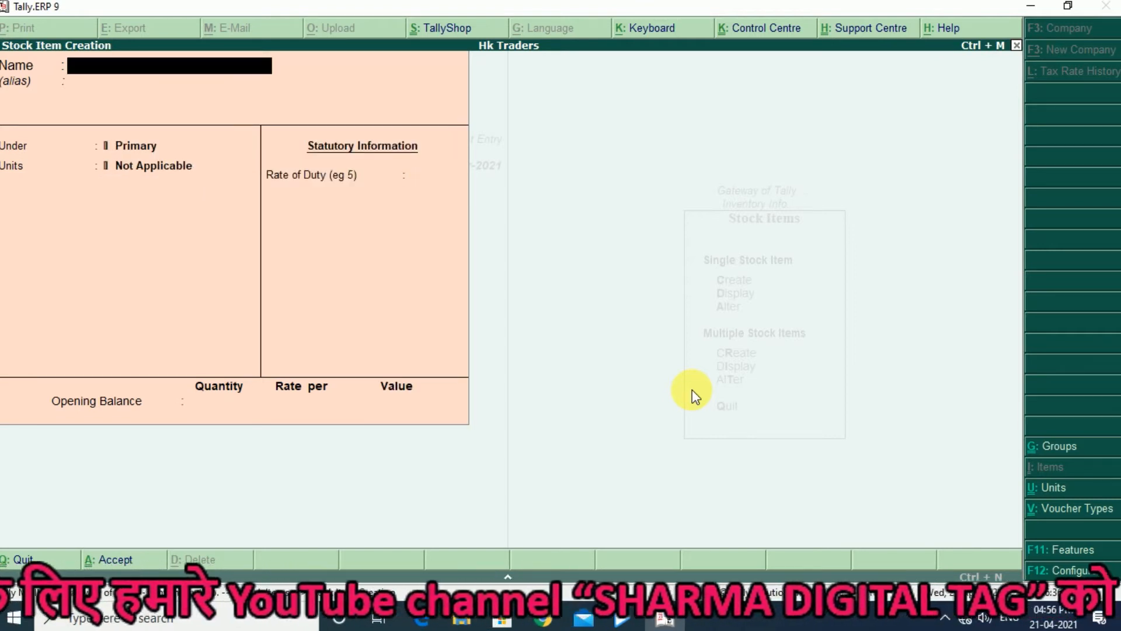
pyautogui.press('Escape')
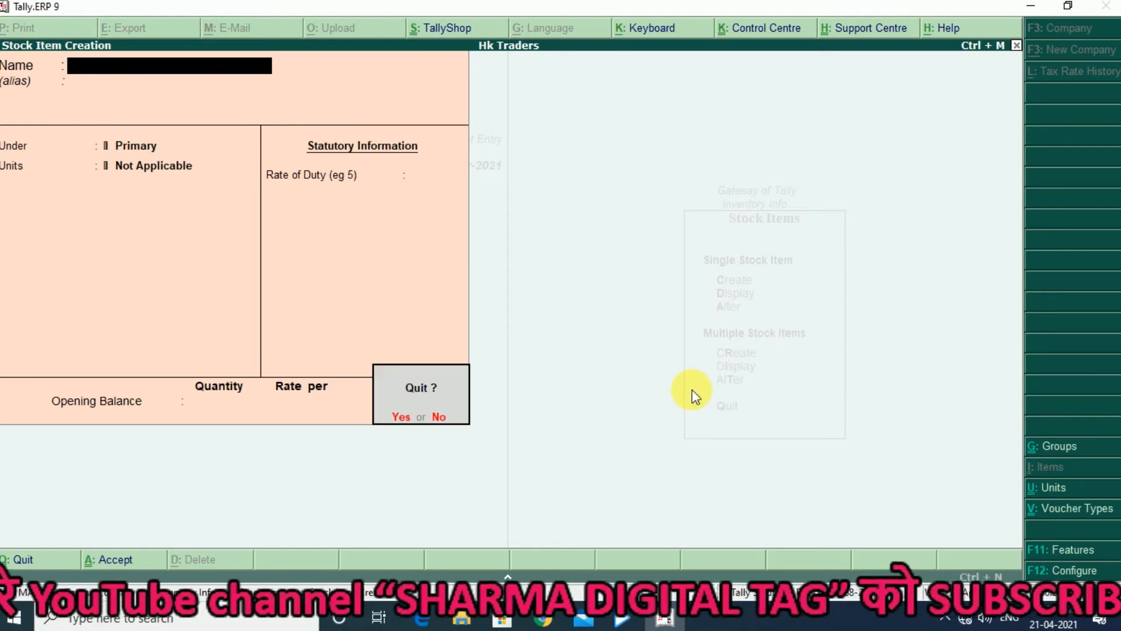
pyautogui.press('Return')
pyautogui.press('Escape')
pyautogui.press('Escape')
pyautogui.press('Down')
pyautogui.press('Down')
pyautogui.press('Up')
pyautogui.press('Up')
pyautogui.press('Up')
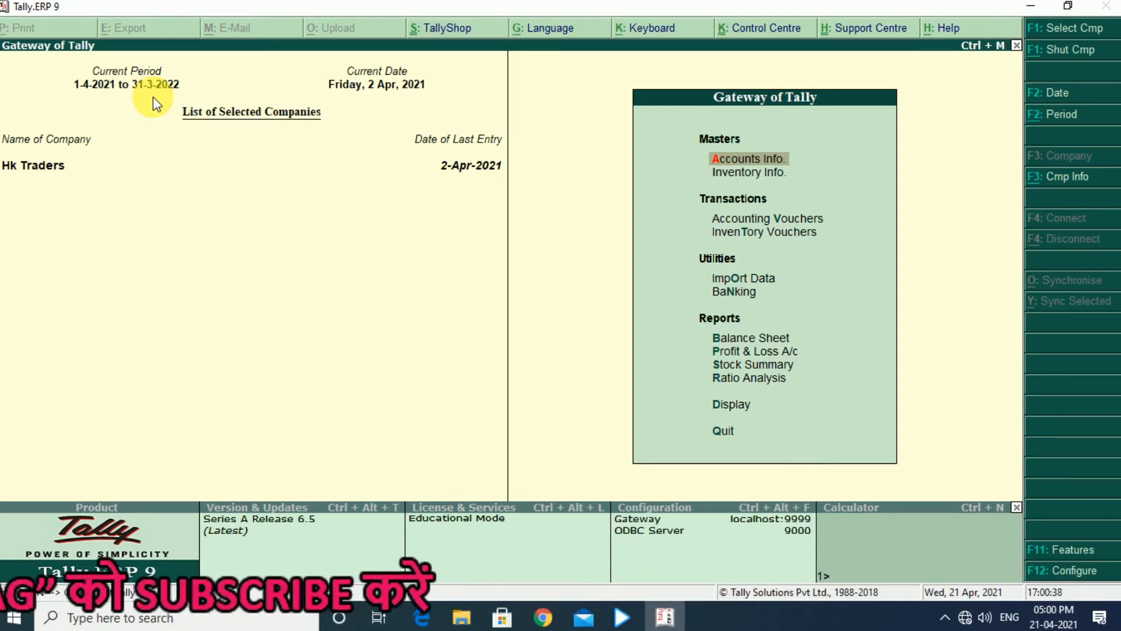
# - Display the list of stock items to check the existing entries, and return to the Gateway of Tally
pyautogui.press('Down')
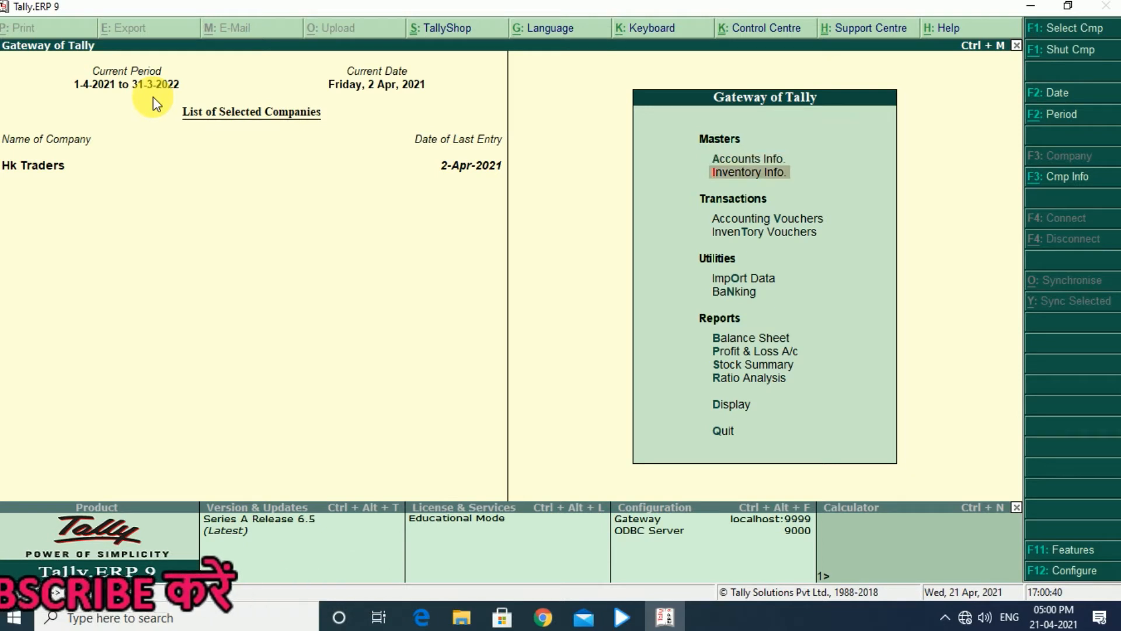
pyautogui.press('Return')
pyautogui.press('Down')
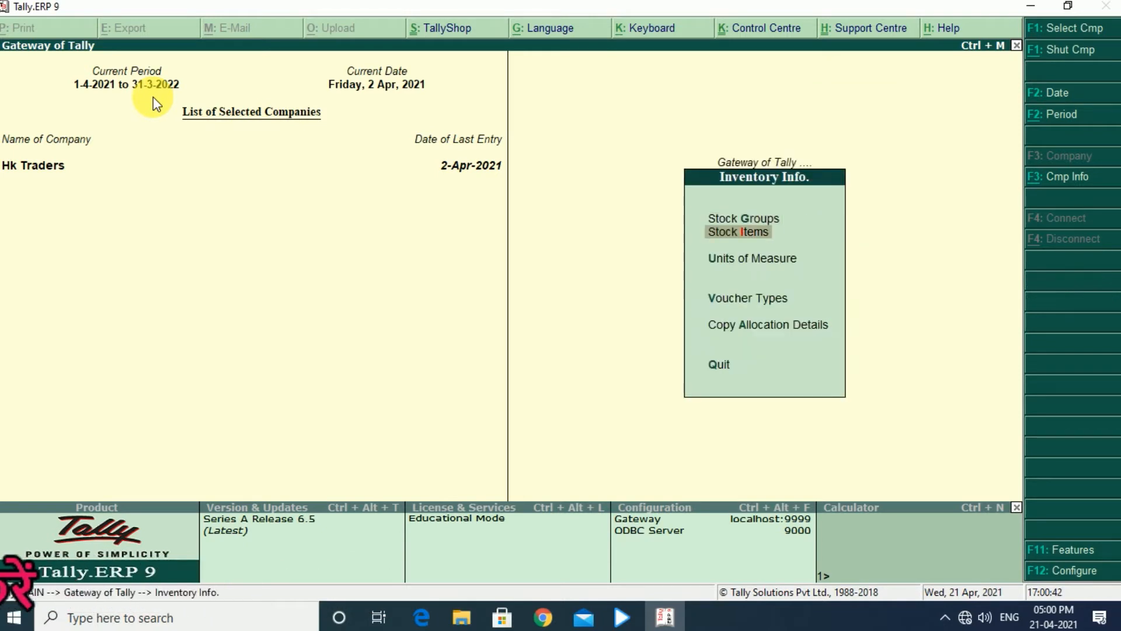
pyautogui.press('Return')
pyautogui.press('Down')
pyautogui.press('Return')
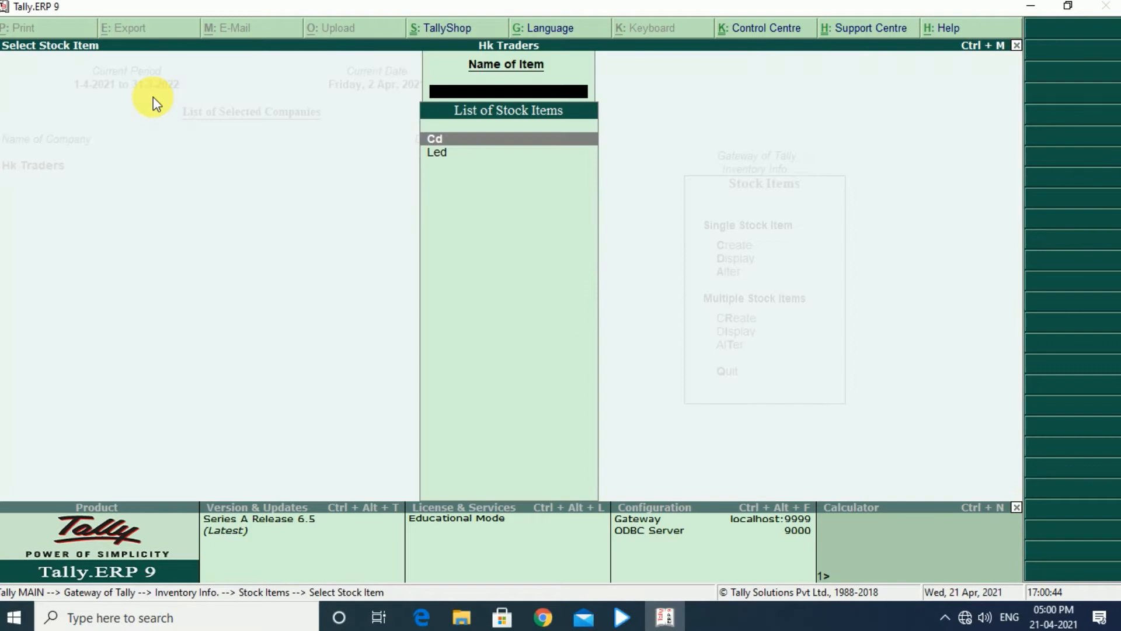
pyautogui.press('Escape')
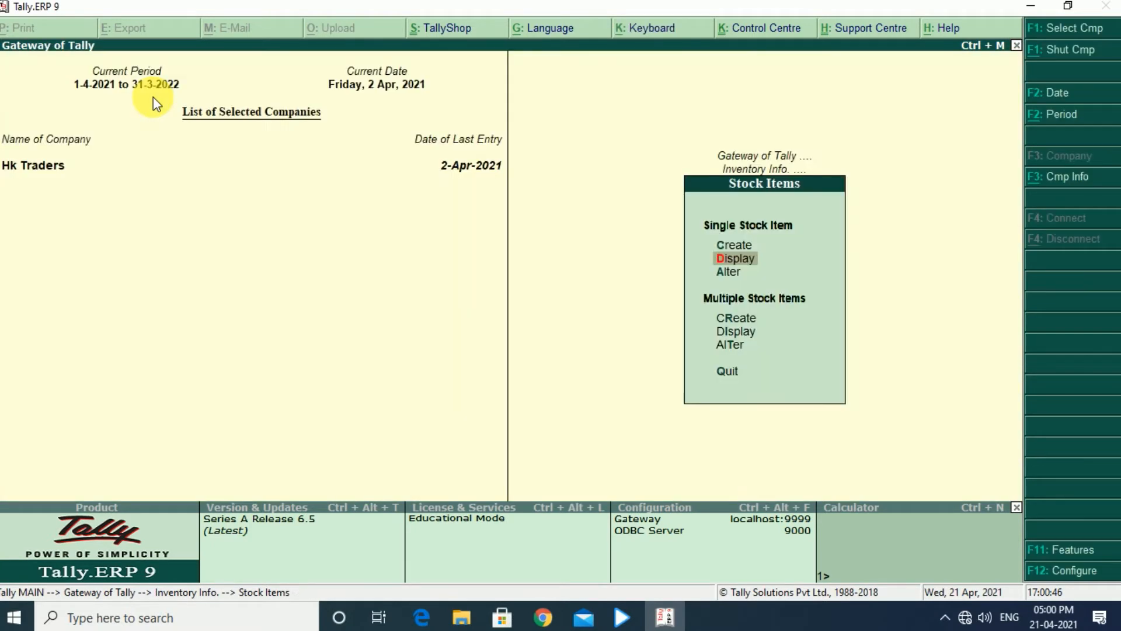
pyautogui.press('Escape')
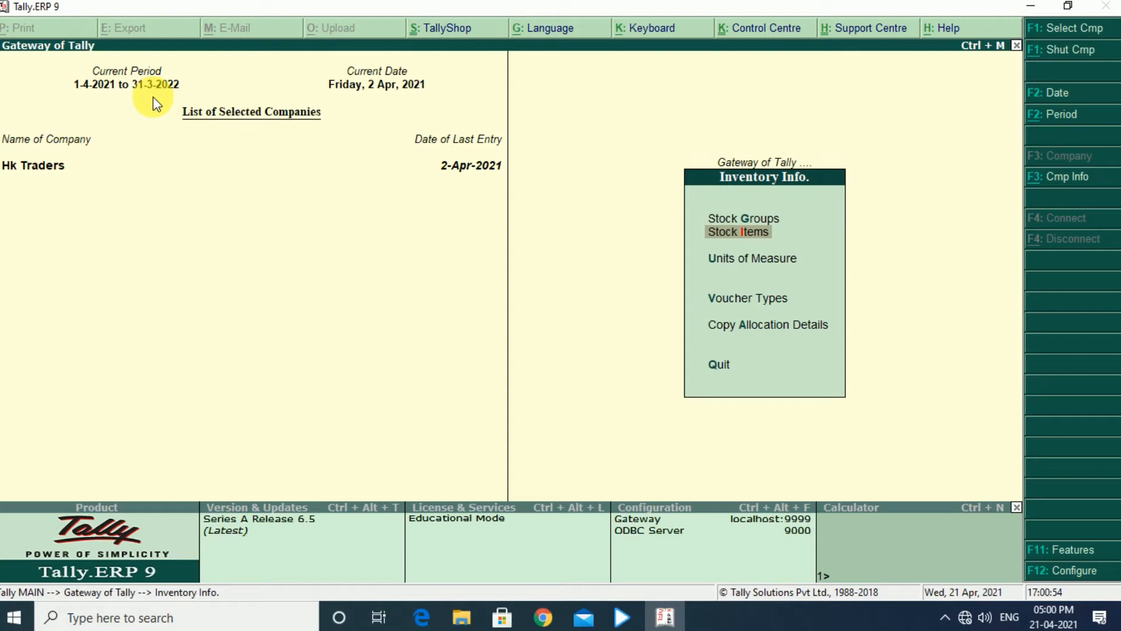
pyautogui.press('Escape')
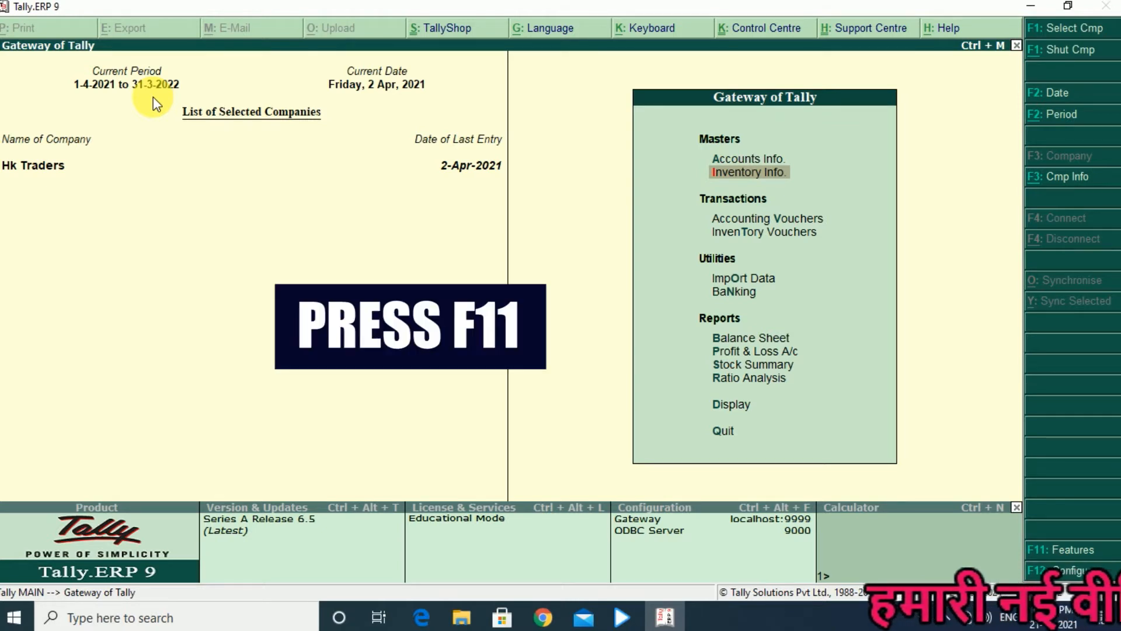
# - Enable zero-valued transactions in the company's accounting features, keep all other options as they are, and save
pyautogui.press('F11')
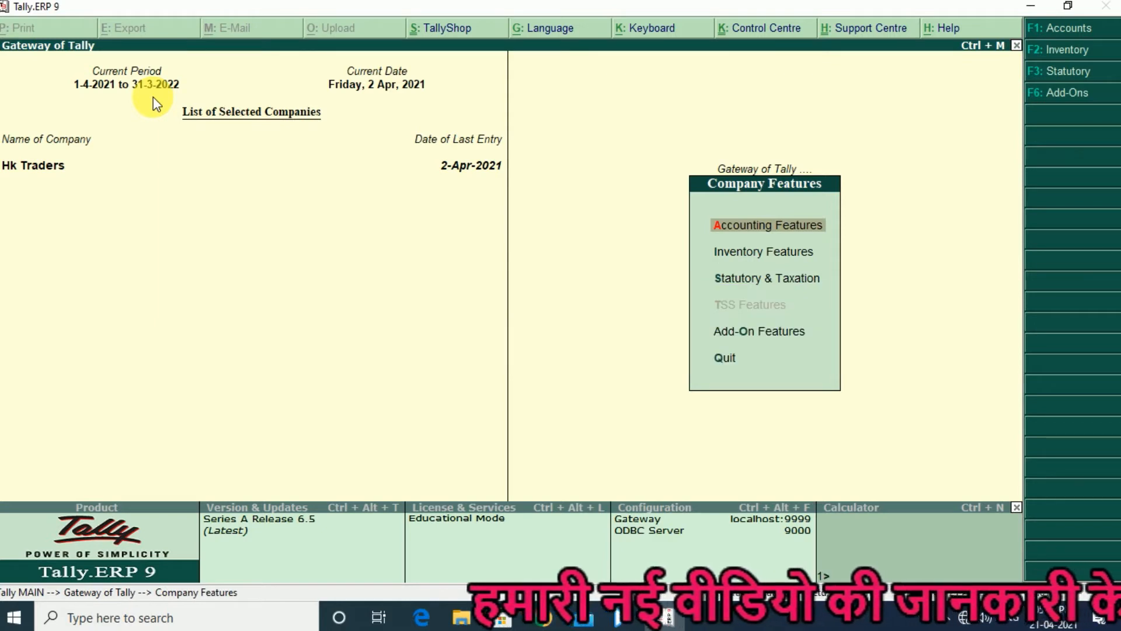
pyautogui.press('Return')
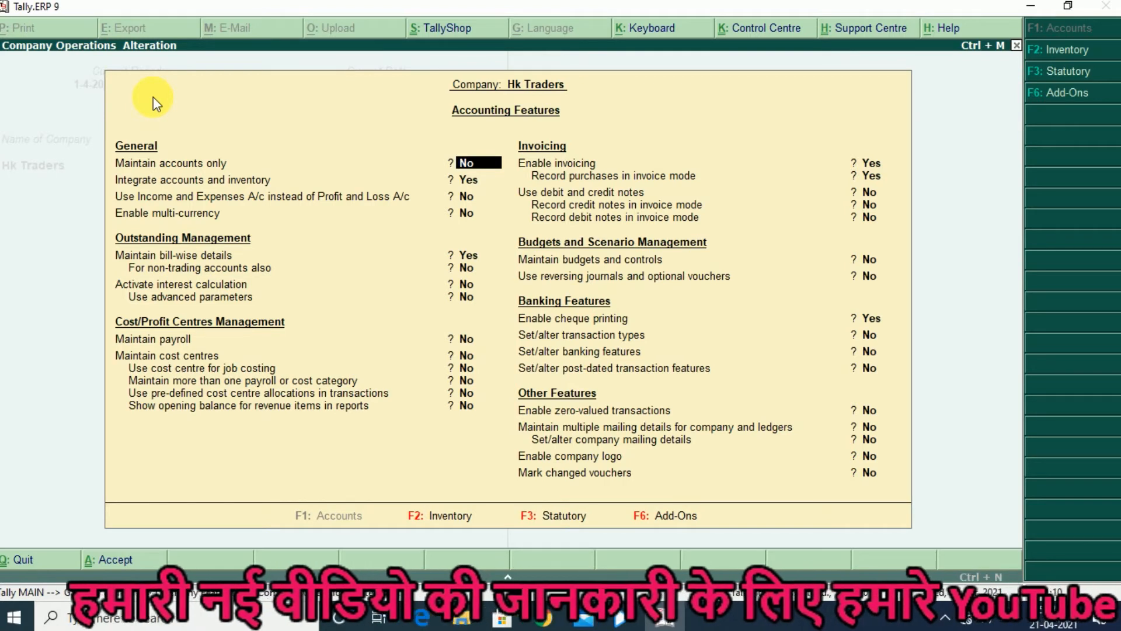
pyautogui.press('Return')
pyautogui.press('Return')
pyautogui.press('Return')
pyautogui.press('Return')
pyautogui.press('Return')
pyautogui.press('Return')
pyautogui.press('Return')
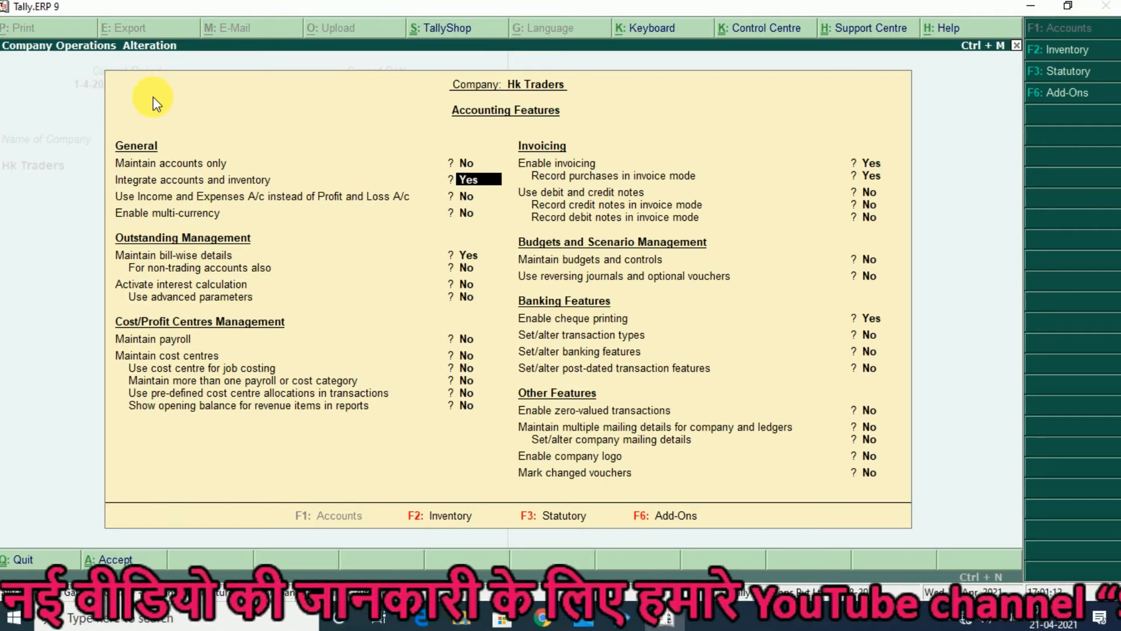
pyautogui.press('Return')
pyautogui.press('Return')
pyautogui.press('Return')
pyautogui.press('Return')
pyautogui.press('Return')
pyautogui.press('Return')
pyautogui.press('Return')
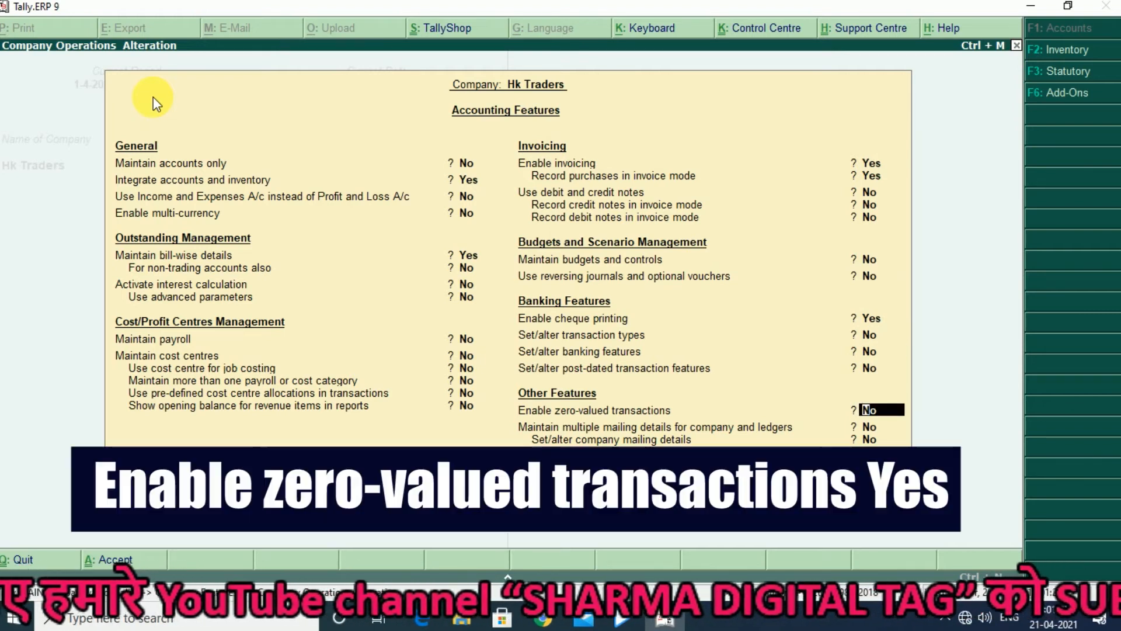
pyautogui.write('y')
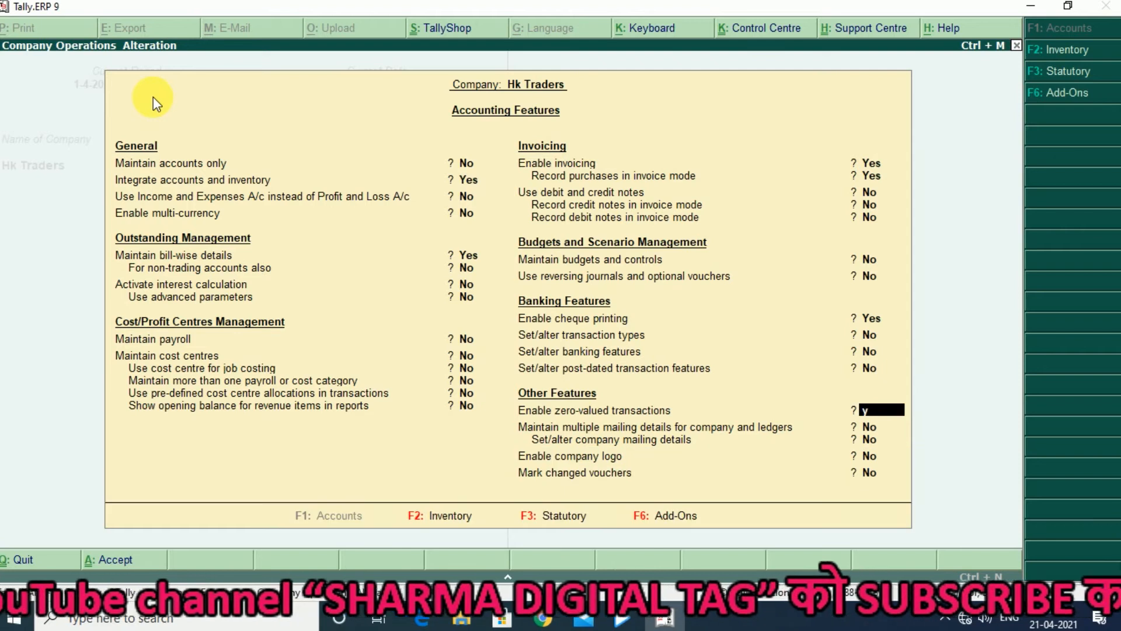
pyautogui.press('Return')
pyautogui.press('Return')
pyautogui.press('Return')
pyautogui.press('Return')
pyautogui.press('Return')
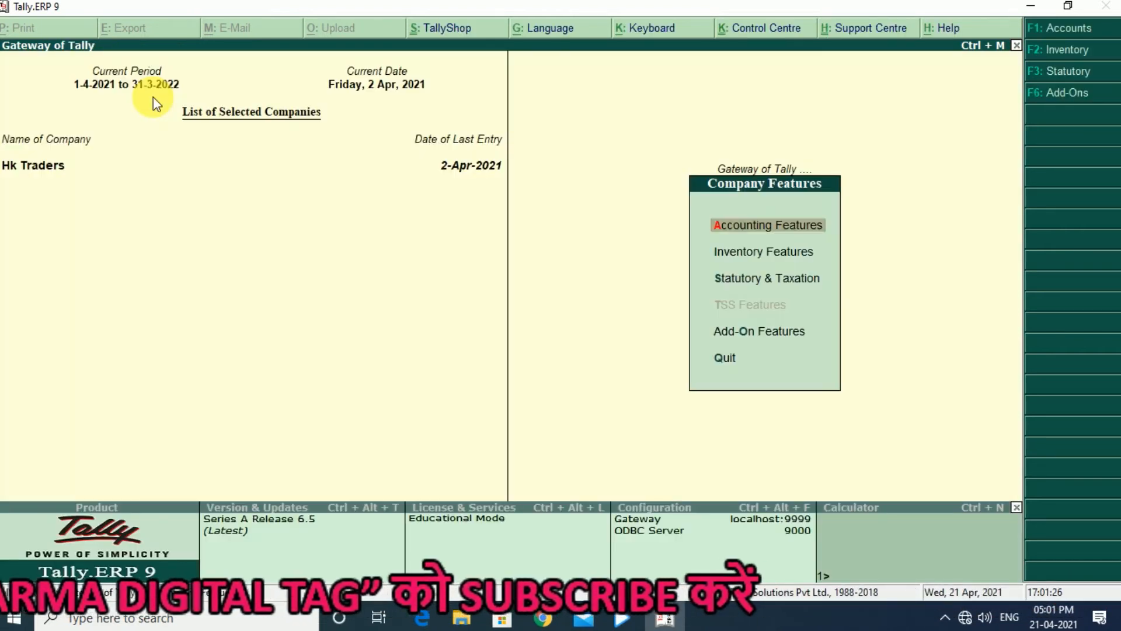
# - Start a purchase voucher from the Gateway of Tally with supplier invoice number 12454 dated 2-Apr-2021
pyautogui.press('Escape')
pyautogui.press('Escape')
pyautogui.press('n')
pyautogui.press('Down')
pyautogui.press('Down')
pyautogui.press('Down')
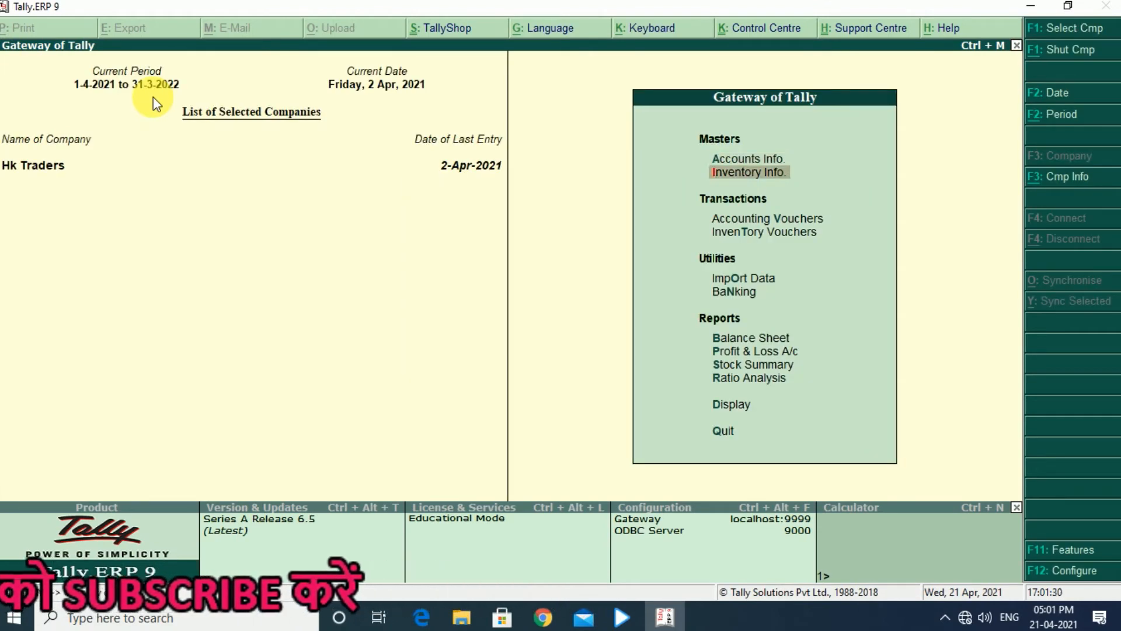
pyautogui.press('Up')
pyautogui.press('Return')
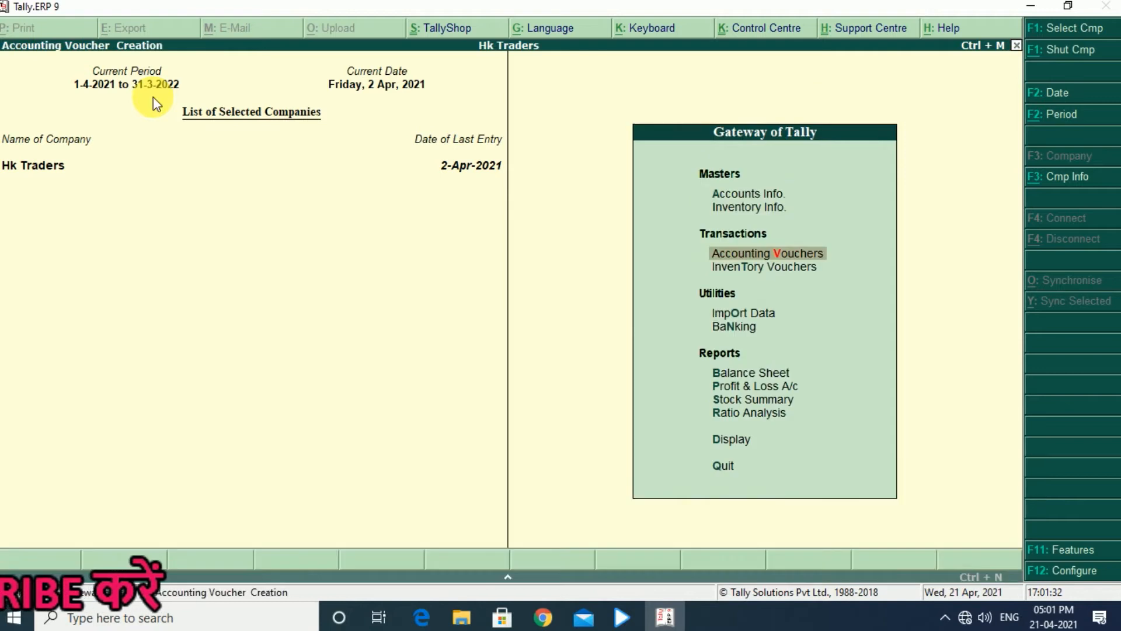
pyautogui.write('12454')
pyautogui.press('Return')
pyautogui.press('Return')
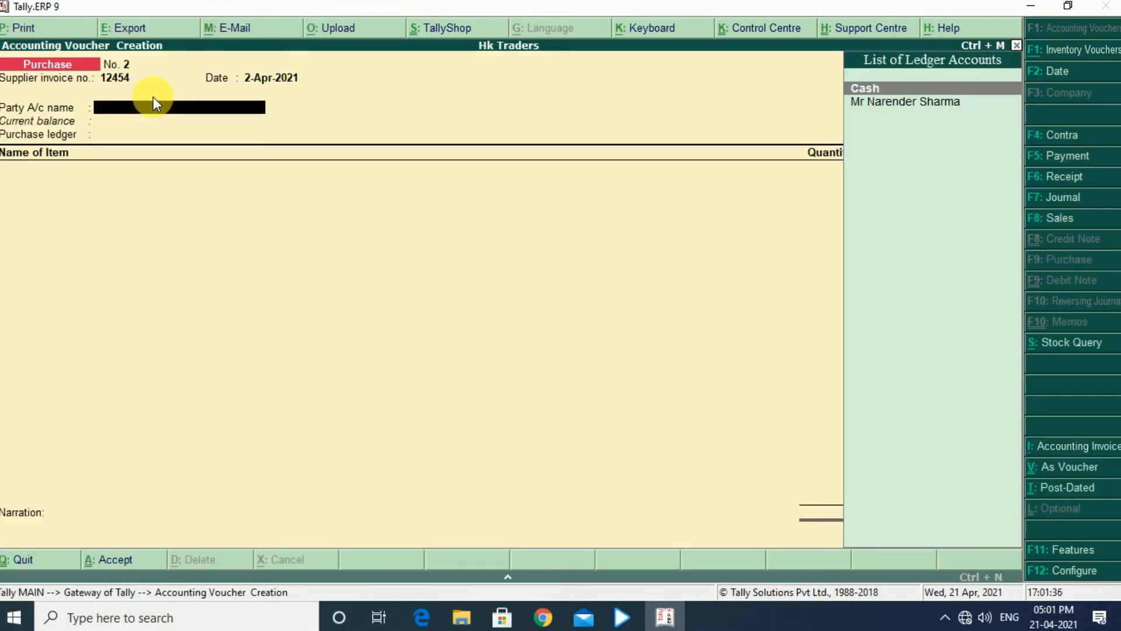
# - Choose the supplier's ledger as the party account with other reference 12454, and select Purchase as the purchase ledger
pyautogui.press('Down')
pyautogui.press('Return')
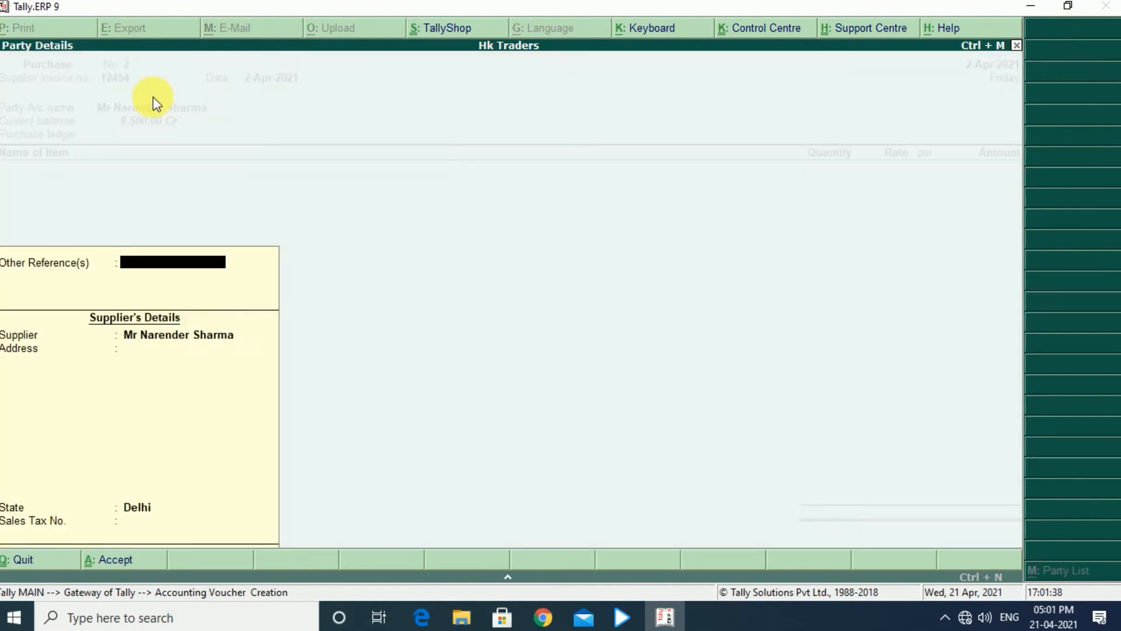
pyautogui.write('12454')
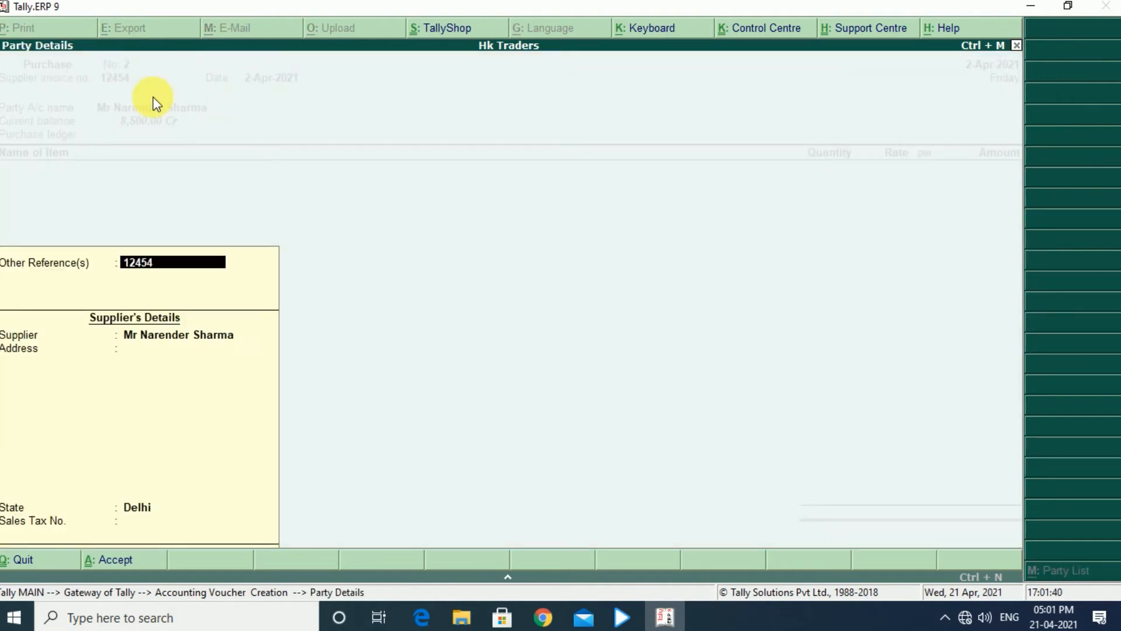
pyautogui.press('Return')
pyautogui.press('Return')
pyautogui.press('Return')
pyautogui.press('Return')
pyautogui.press('Return')
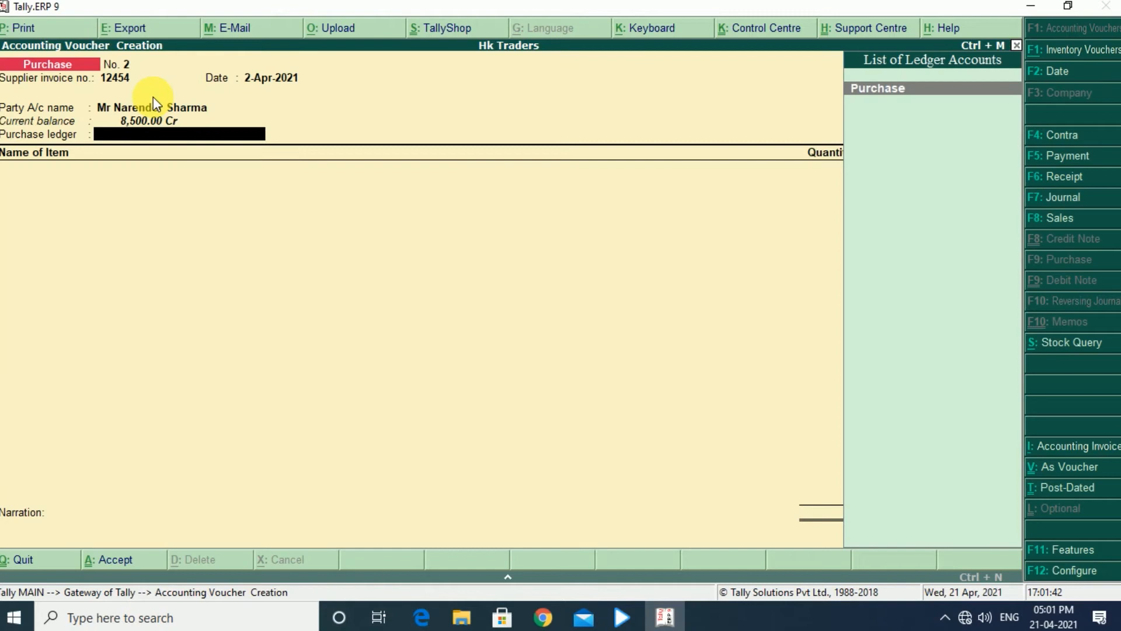
pyautogui.press('Return')
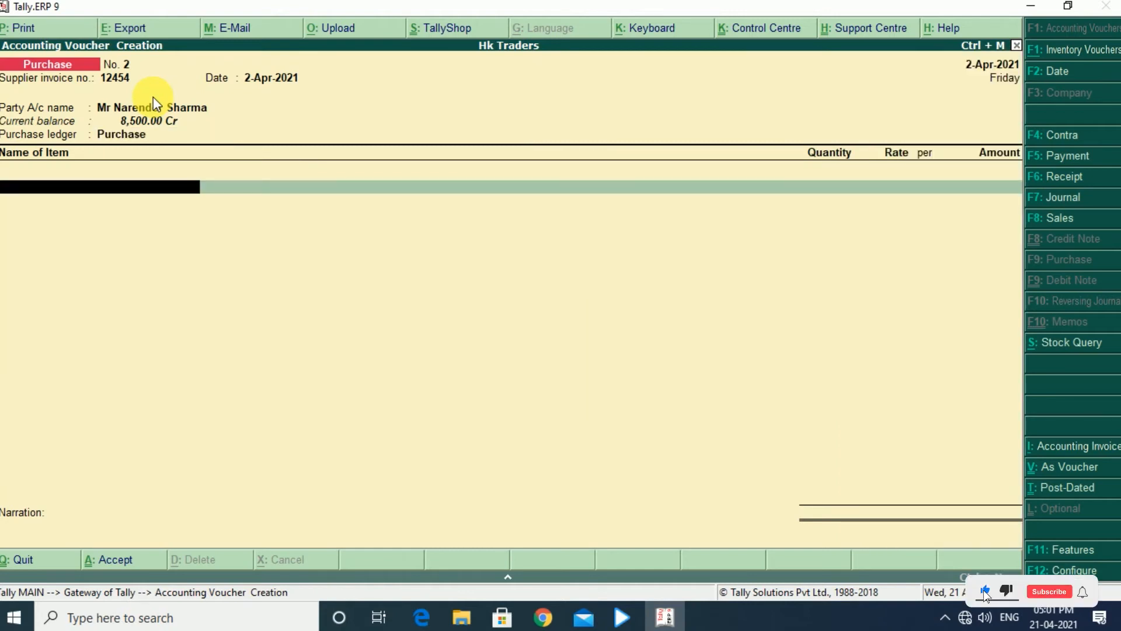
# - Add the item Led to the purchase voucher with a quantity of 1 pcs at a rate of 8,500.00
pyautogui.press('Down')
pyautogui.press('Down')
pyautogui.press('Return')
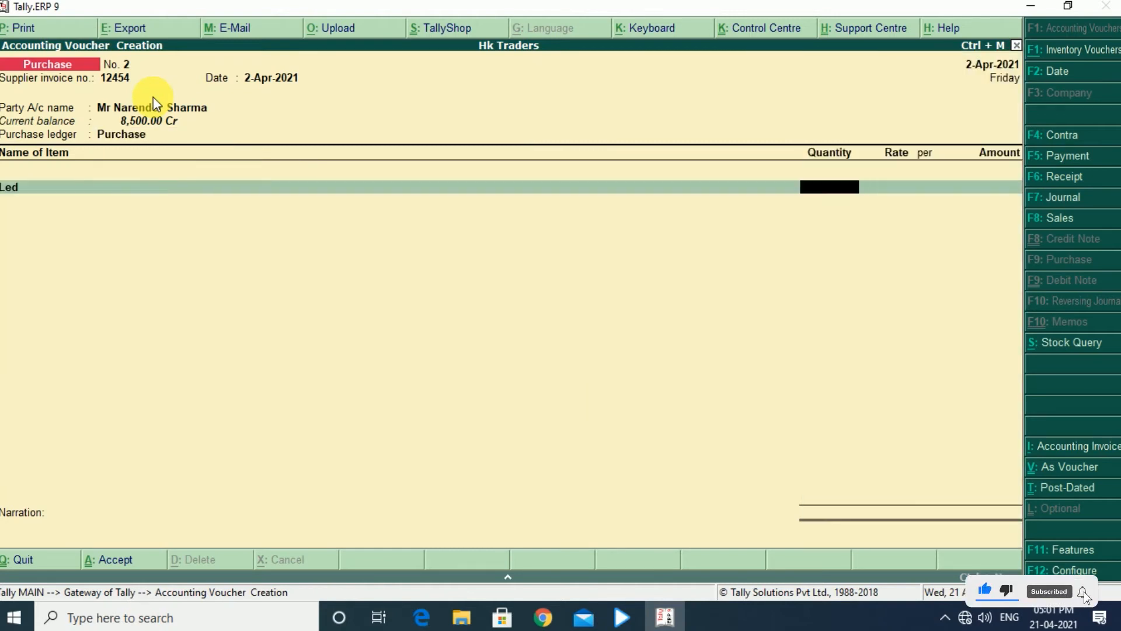
pyautogui.write('1')
pyautogui.press('Return')
pyautogui.press('Return')
pyautogui.press('Return')
pyautogui.press('Return')
# - Add the item Cd with a quantity of 1 pcs, leaving its rate and amount empty as a free item
pyautogui.press('Down')
pyautogui.press('Return')
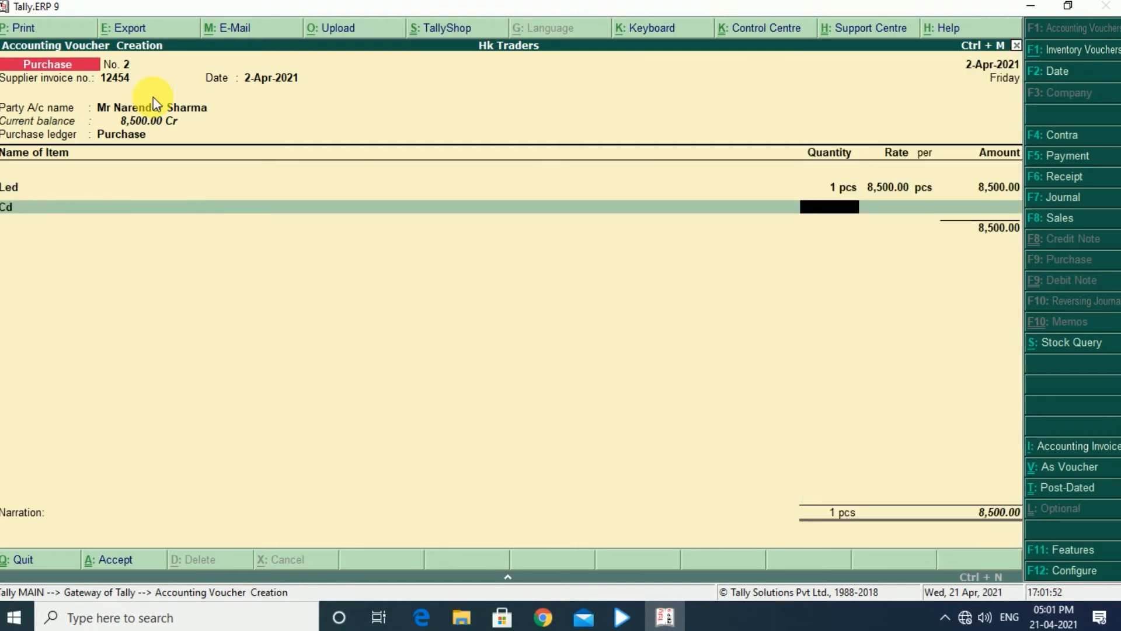
pyautogui.write('1')
pyautogui.press('Return')
pyautogui.press('Return')
pyautogui.press('Return')
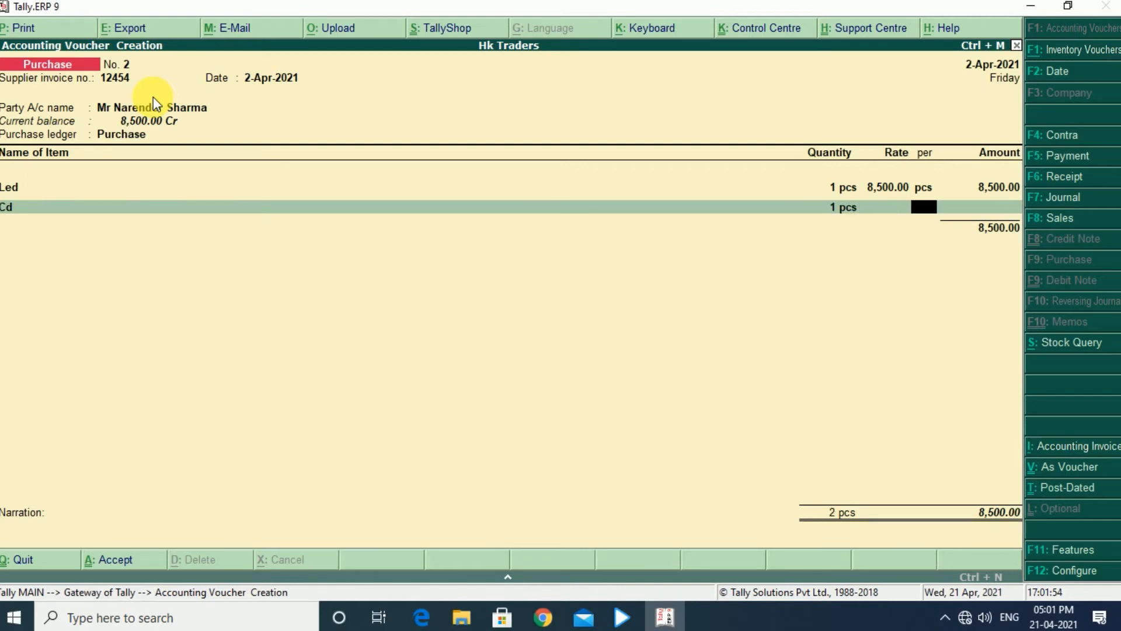
pyautogui.press('Return')
pyautogui.press('Return')
pyautogui.press('Return')
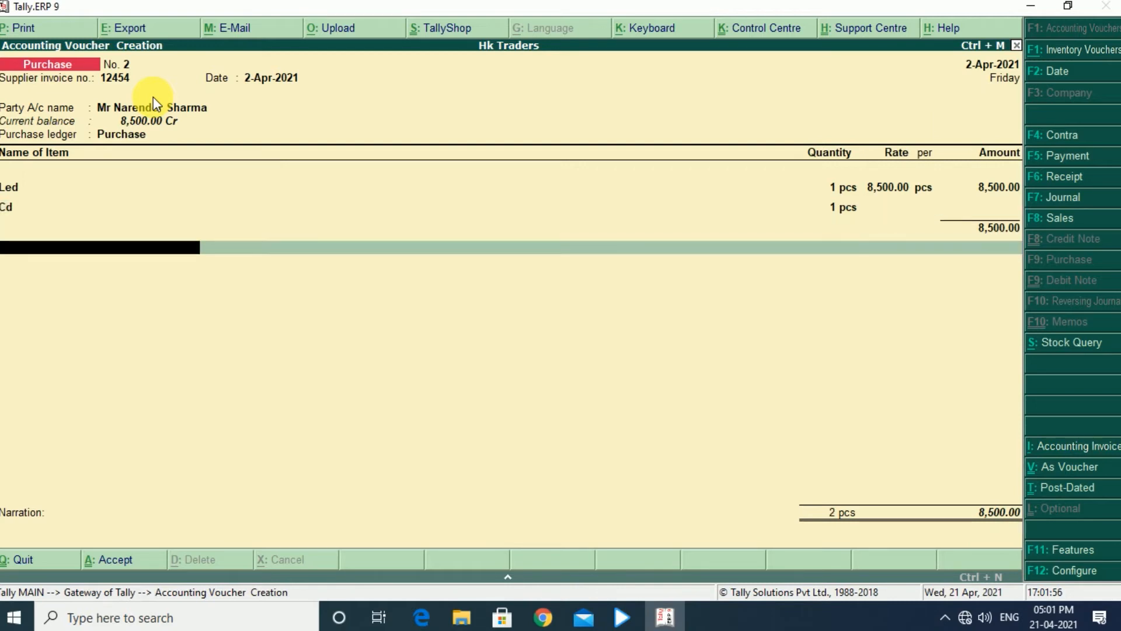
# - End the item list and save the purchase voucher without a narration
pyautogui.press('Return')
pyautogui.press('Return')
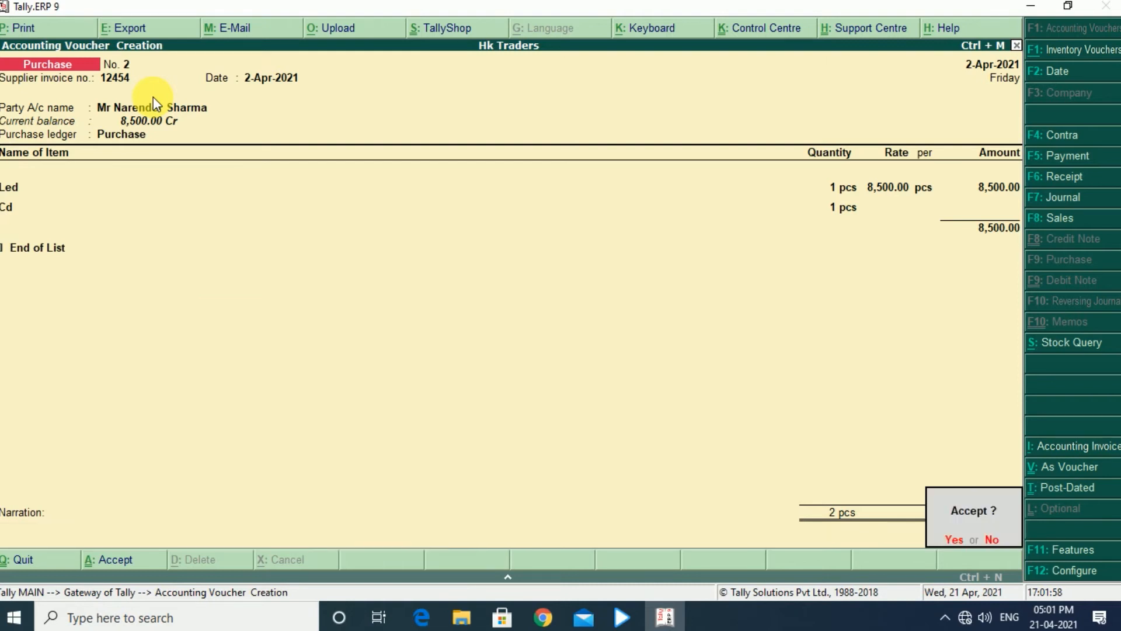
pyautogui.press('Return')
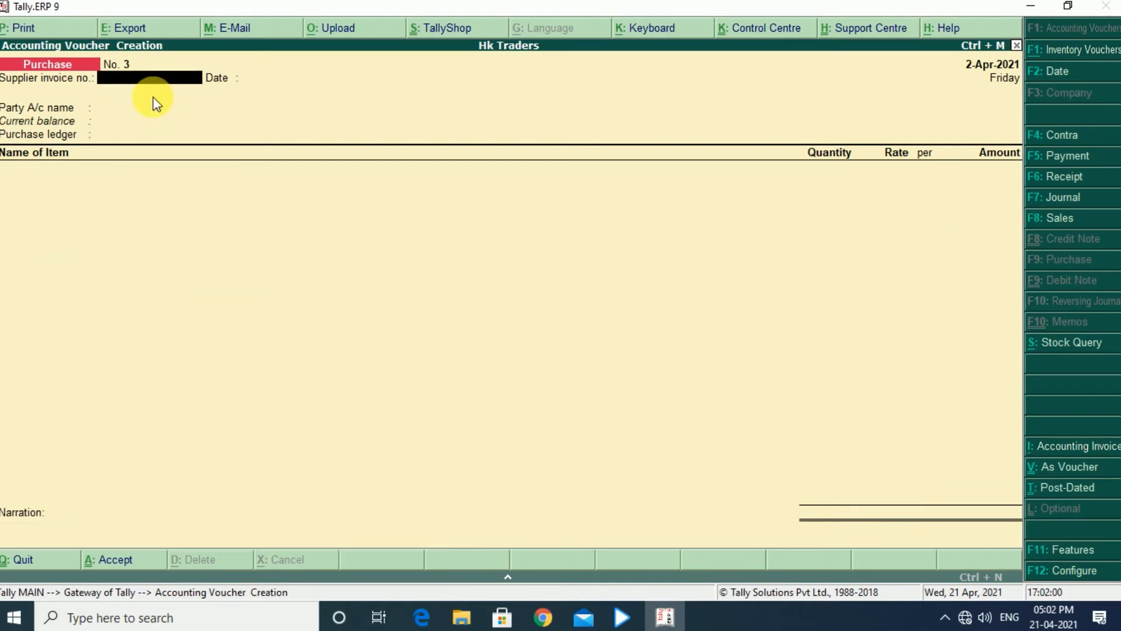
# - Enter supplier invoice number 21254 dated 2-Apr-2021 on the new purchase voucher
pyautogui.write('212')
pyautogui.press('Return')
pyautogui.press('Return')
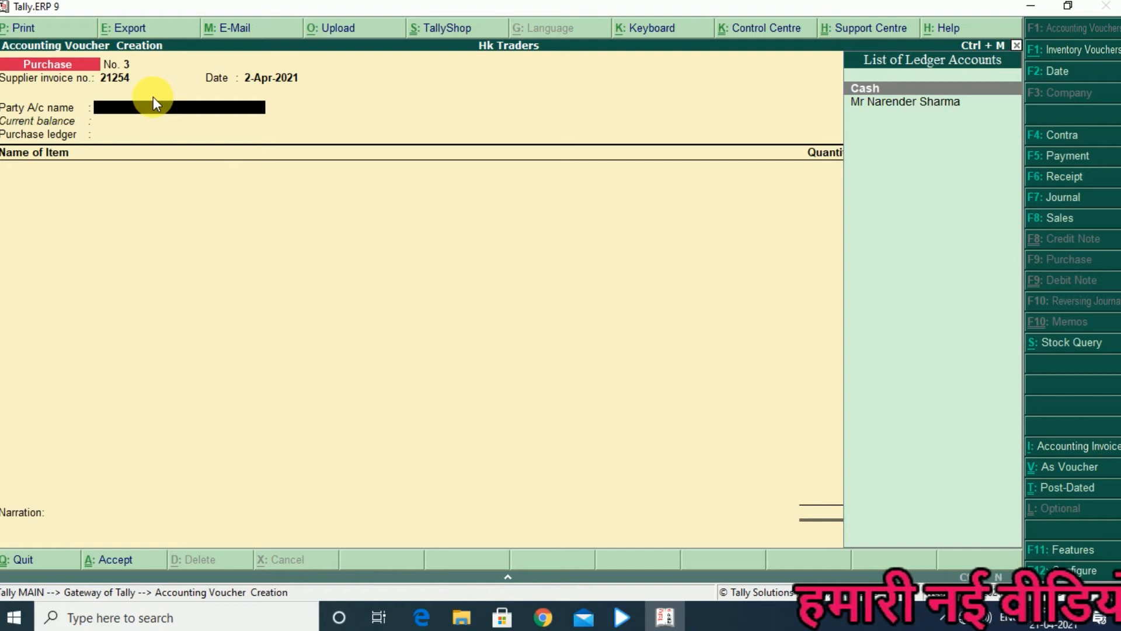
# - Choose the supplier's ledger as the party account with other reference 125454, and select Purchase as the purchase ledger
pyautogui.press('Down')
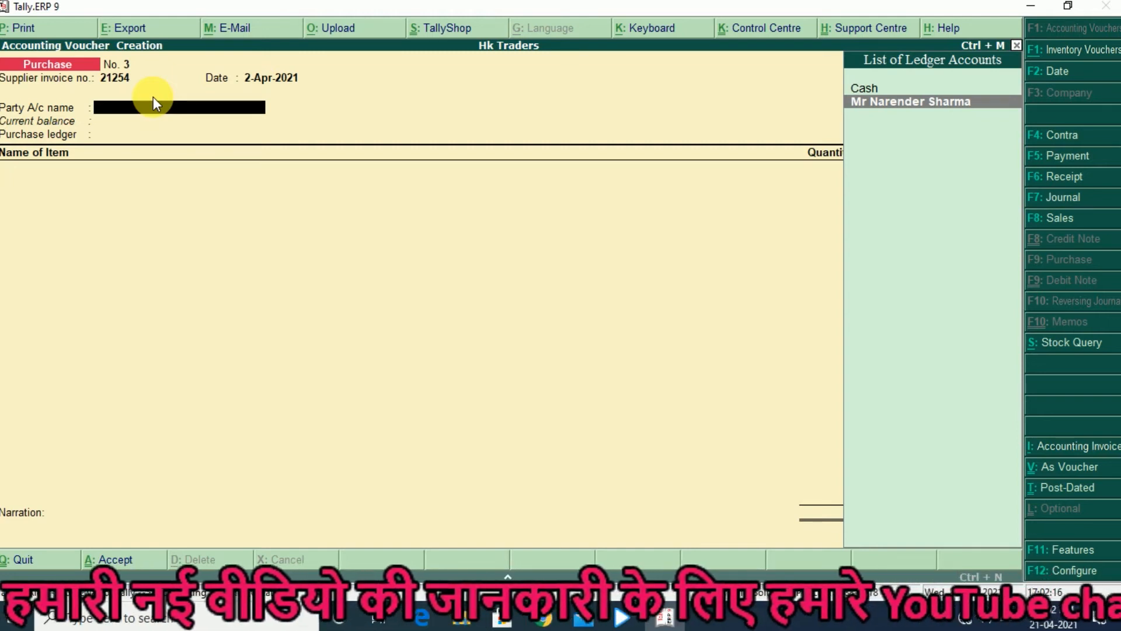
pyautogui.press('Return')
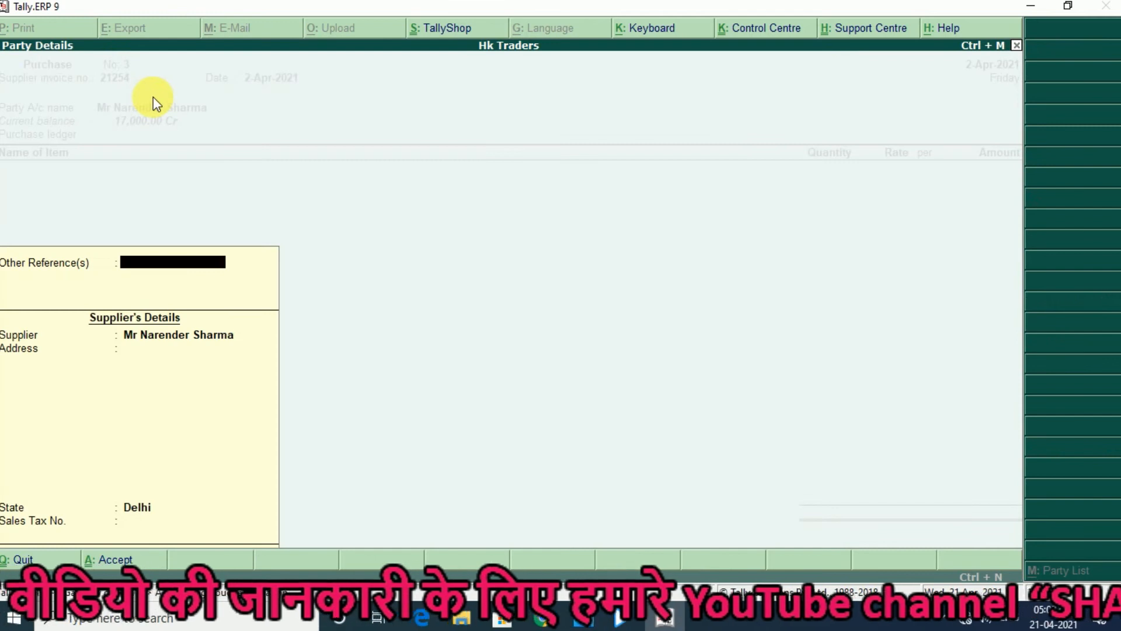
pyautogui.write('125454')
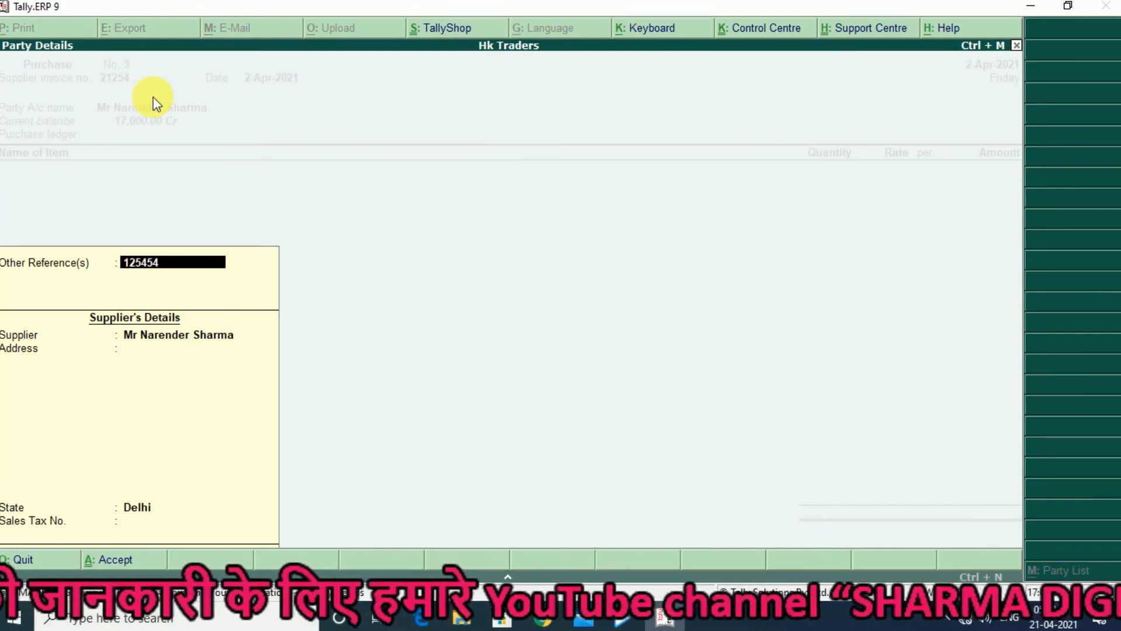
pyautogui.press('Return')
pyautogui.press('Return')
pyautogui.press('Return')
pyautogui.press('Return')
pyautogui.press('Return')
pyautogui.press('Return')
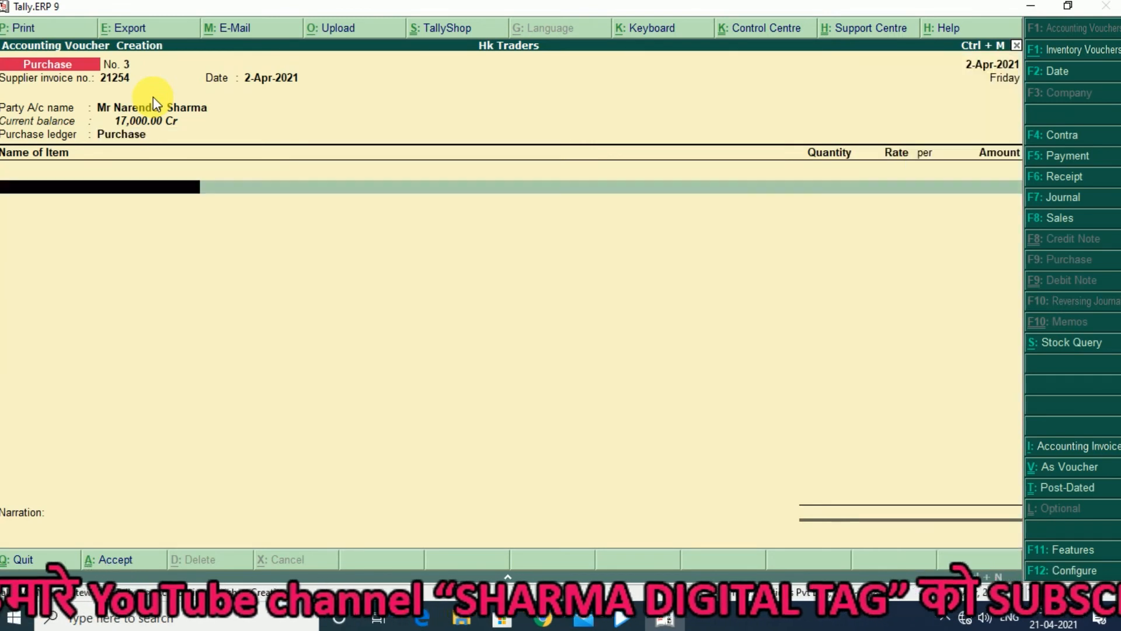
# - Add the item Led with a quantity of 25 pcs and clear its rate so the line has no value
pyautogui.press('Down')
pyautogui.press('Down')
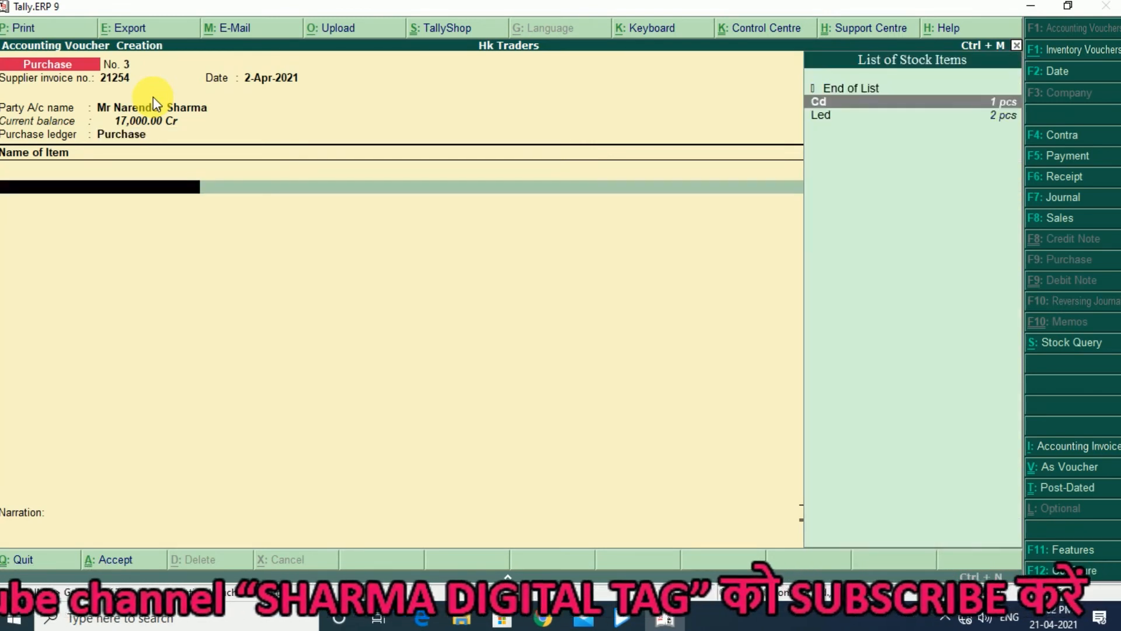
pyautogui.press('Return')
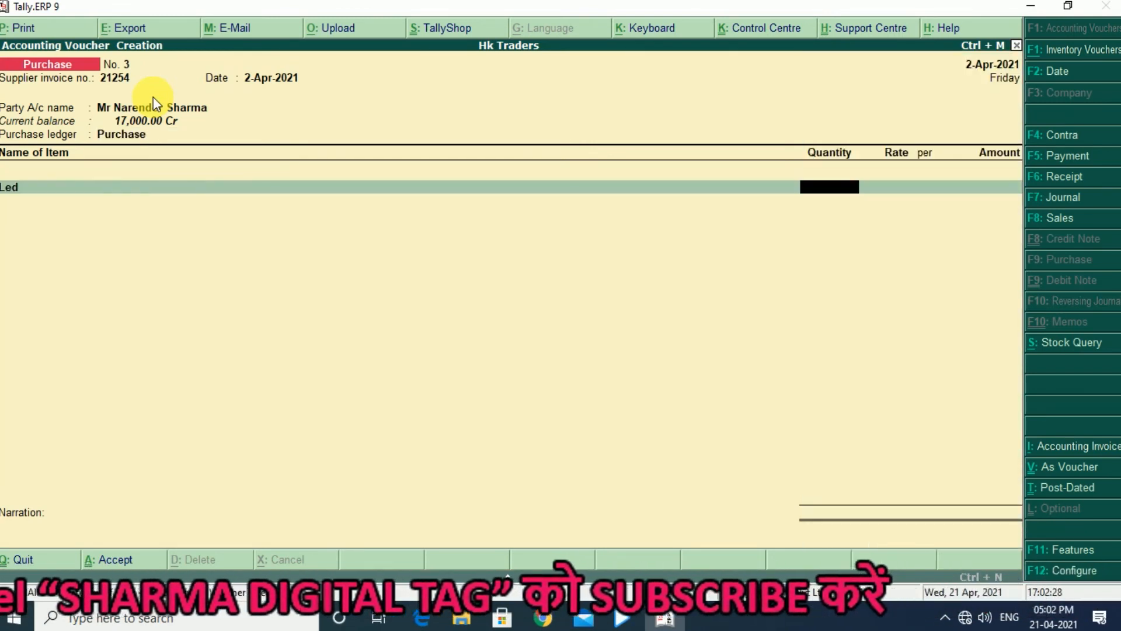
pyautogui.write('25')
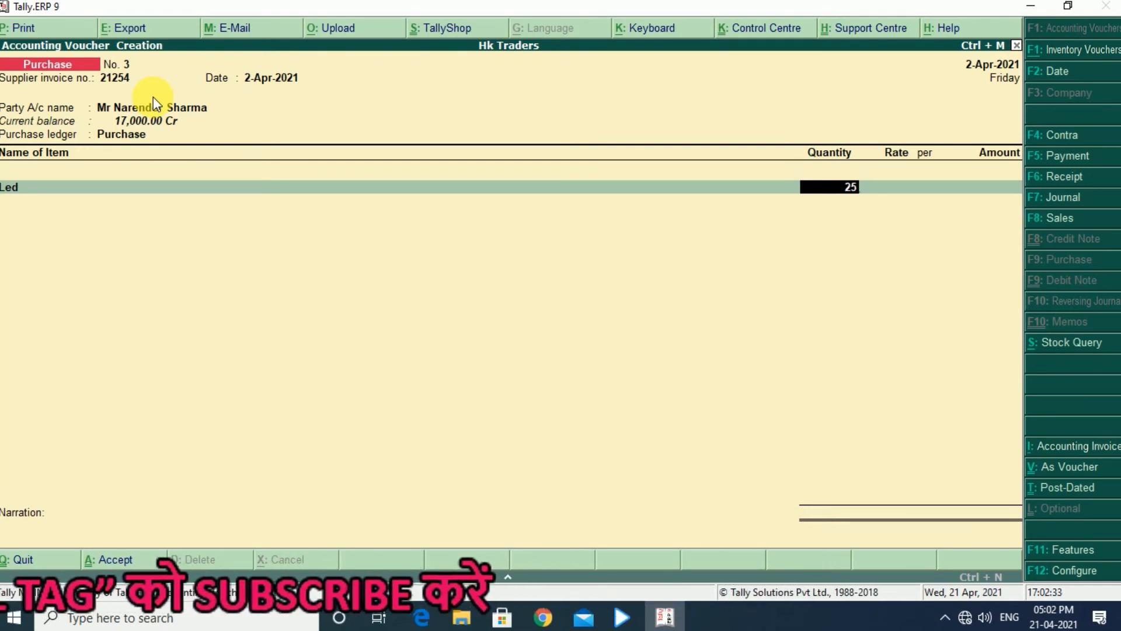
pyautogui.press('Return')
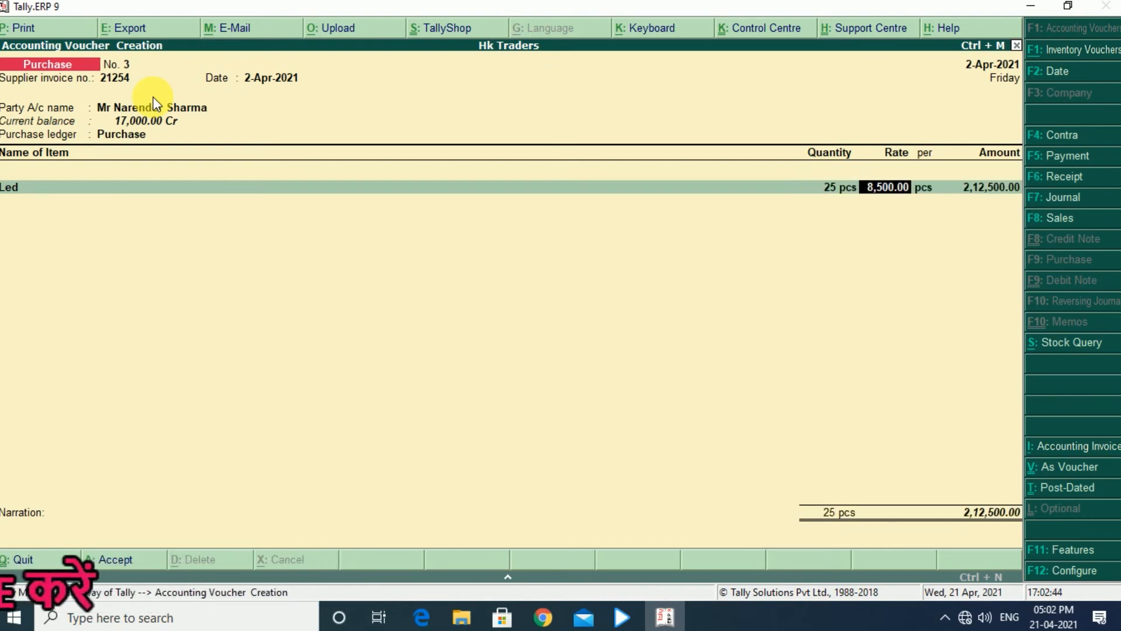
pyautogui.press('BackSpace')
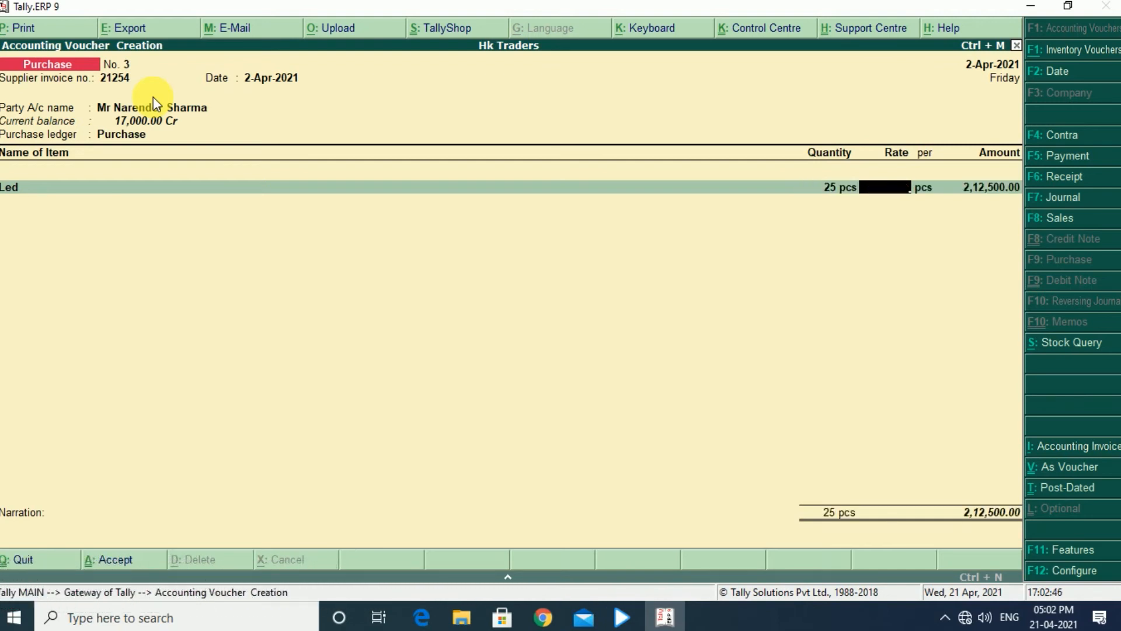
pyautogui.press('Return')
pyautogui.press('Return')
pyautogui.press('Return')
pyautogui.press('Return')
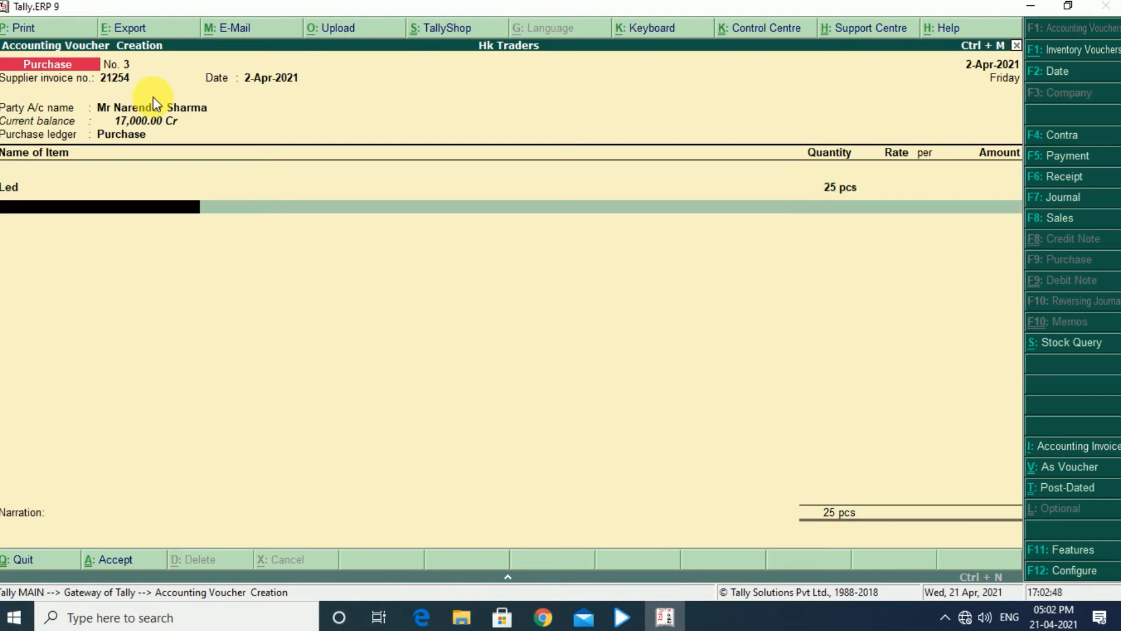
# - End the item list and save the zero-valued Led purchase voucher without a narration
pyautogui.press('Return')
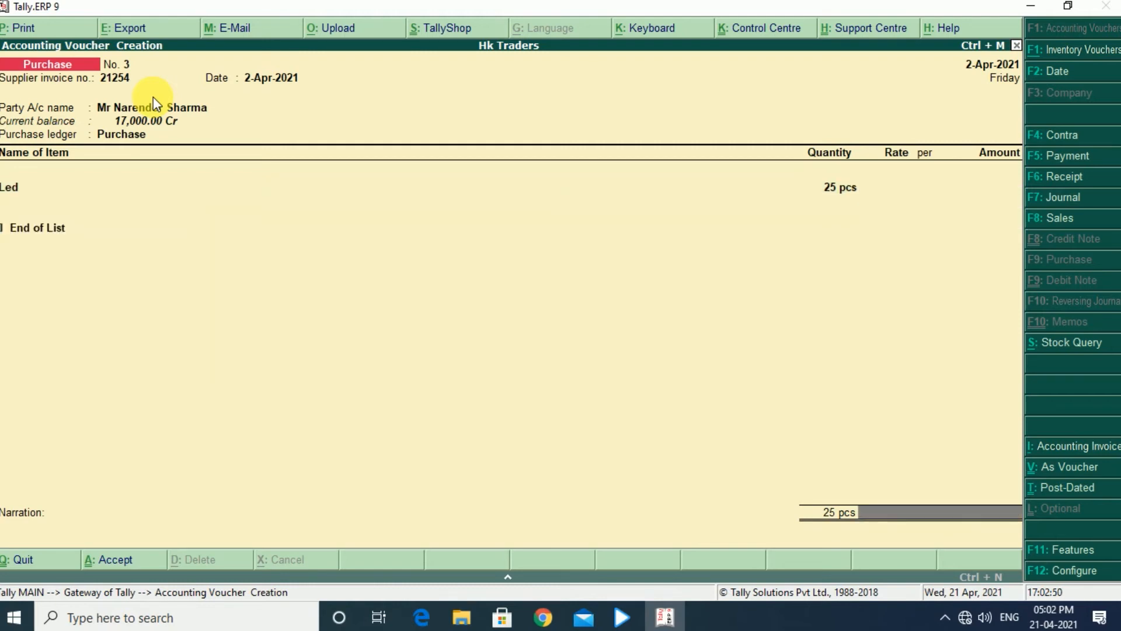
pyautogui.press('Return')
pyautogui.press('Return')
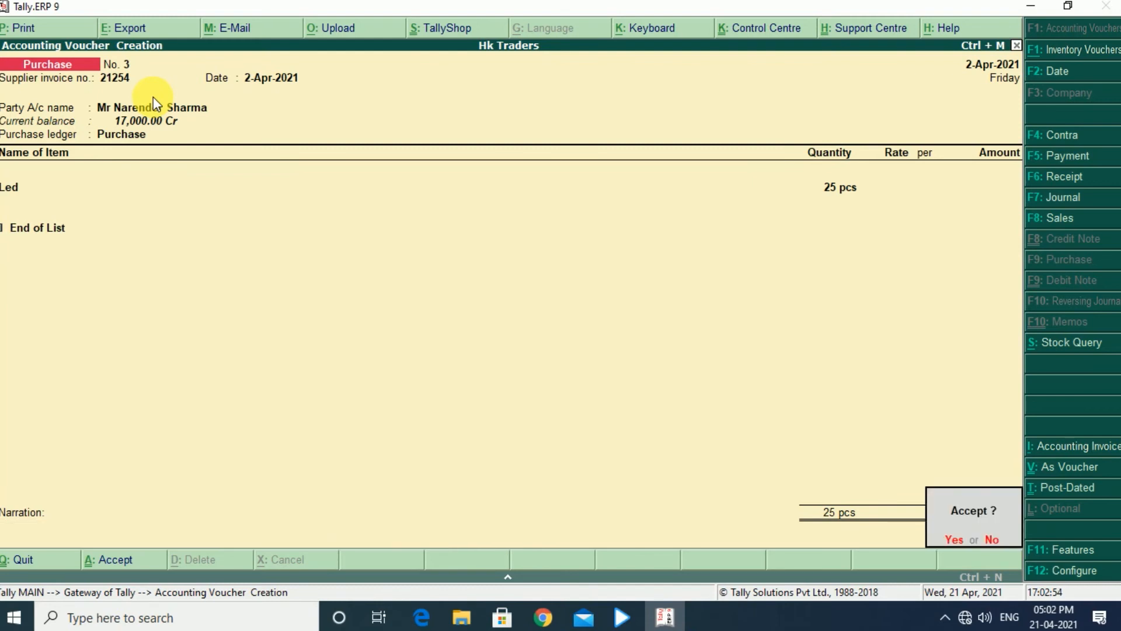
pyautogui.press('Return')
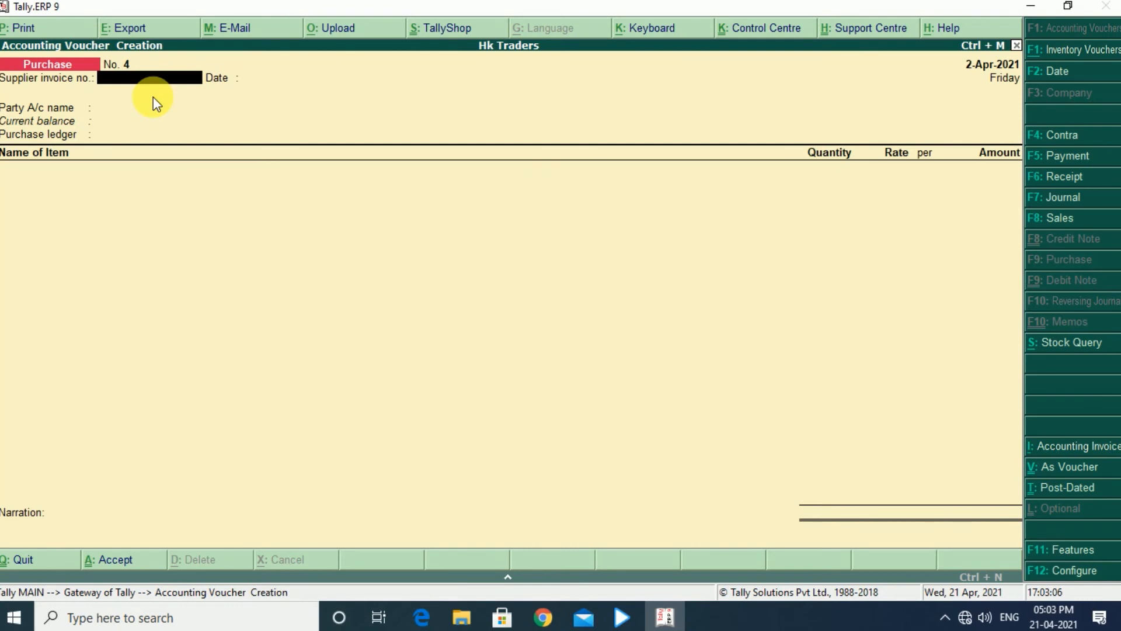
# - Disable zero-valued transactions in the company's accounting features and accept the change
pyautogui.press('F11')
pyautogui.press('Return')
pyautogui.press('Return')
pyautogui.press('Return')
pyautogui.press('Return')
pyautogui.press('Return')
pyautogui.press('Return')
pyautogui.press('Return')
pyautogui.press('Return')
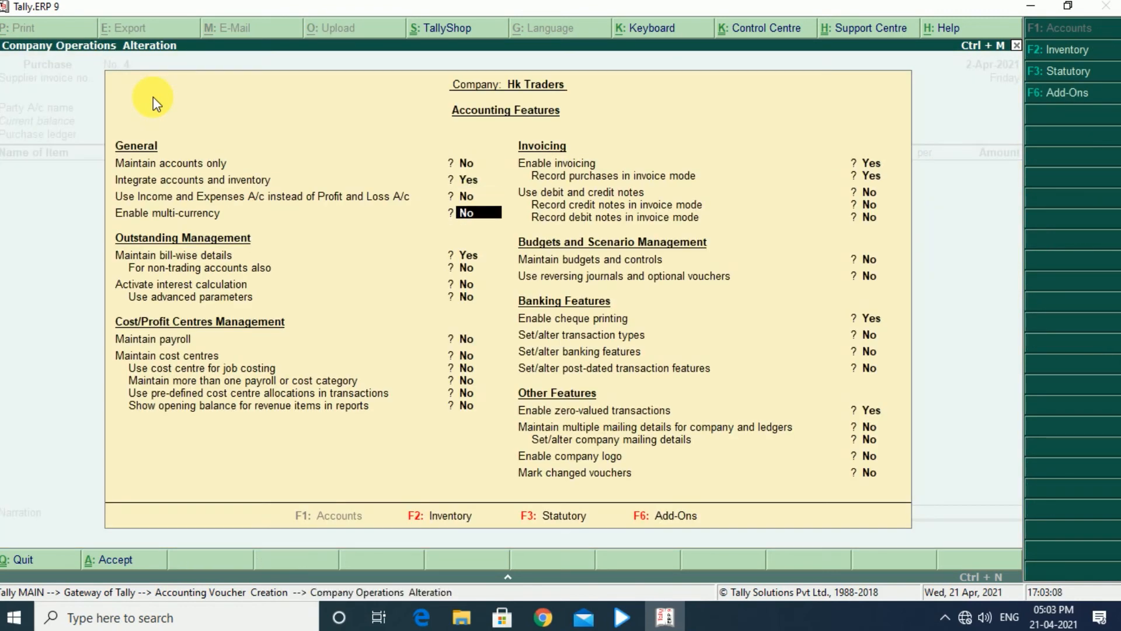
pyautogui.press('Return')
pyautogui.press('Return')
pyautogui.press('Return')
pyautogui.press('Return')
pyautogui.press('Return')
pyautogui.press('Return')
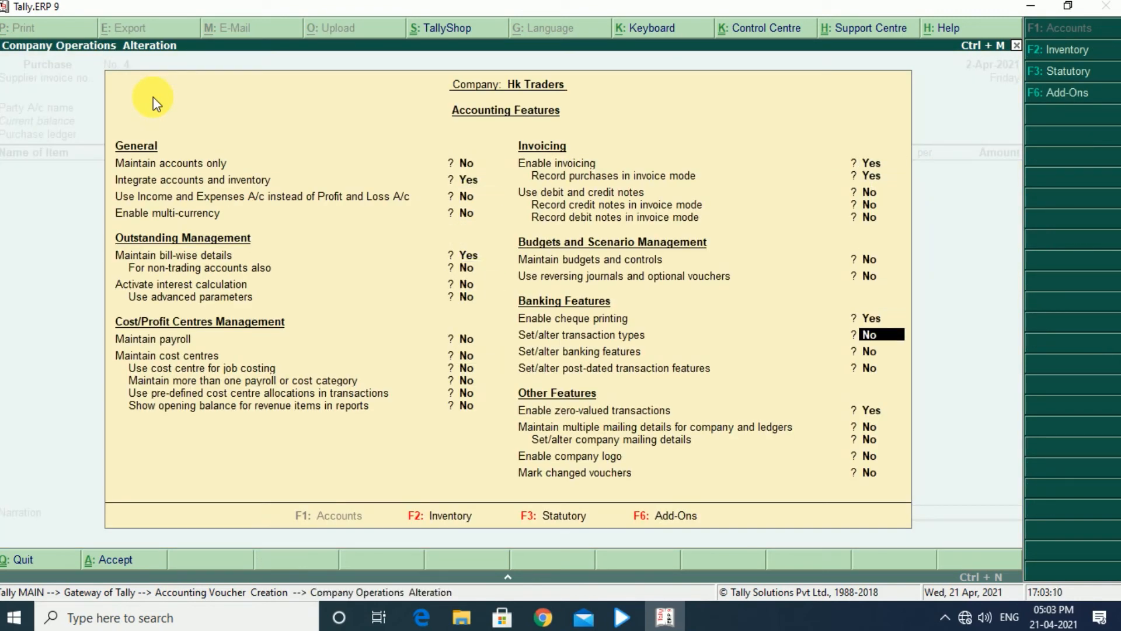
pyautogui.write('n')
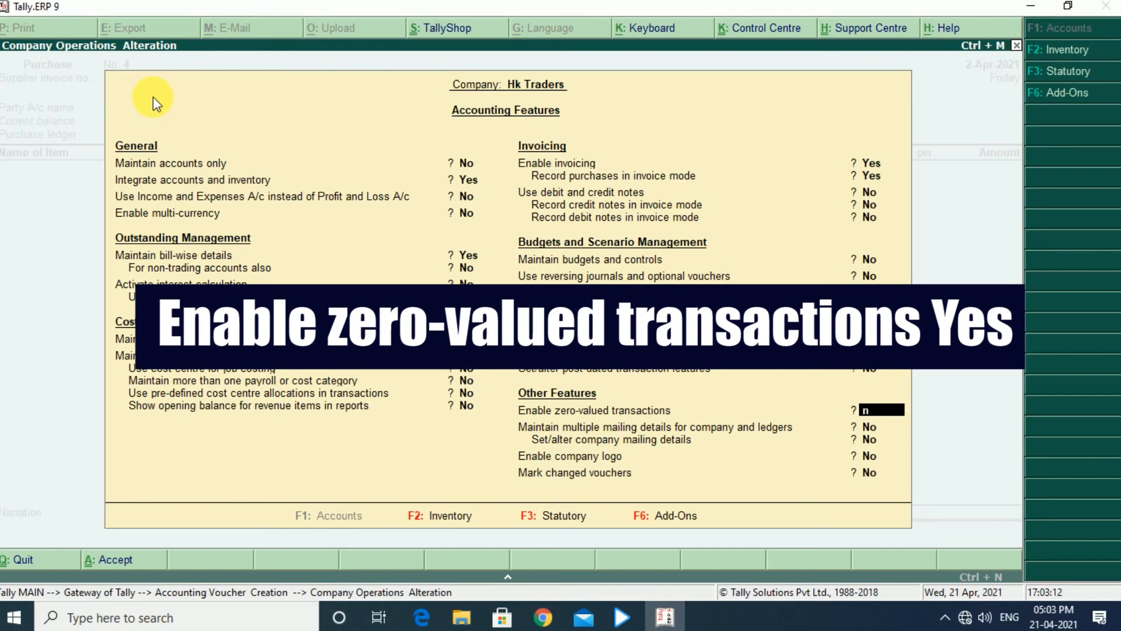
pyautogui.press('Return')
pyautogui.press('Return')
pyautogui.press('Return')
pyautogui.press('Return')
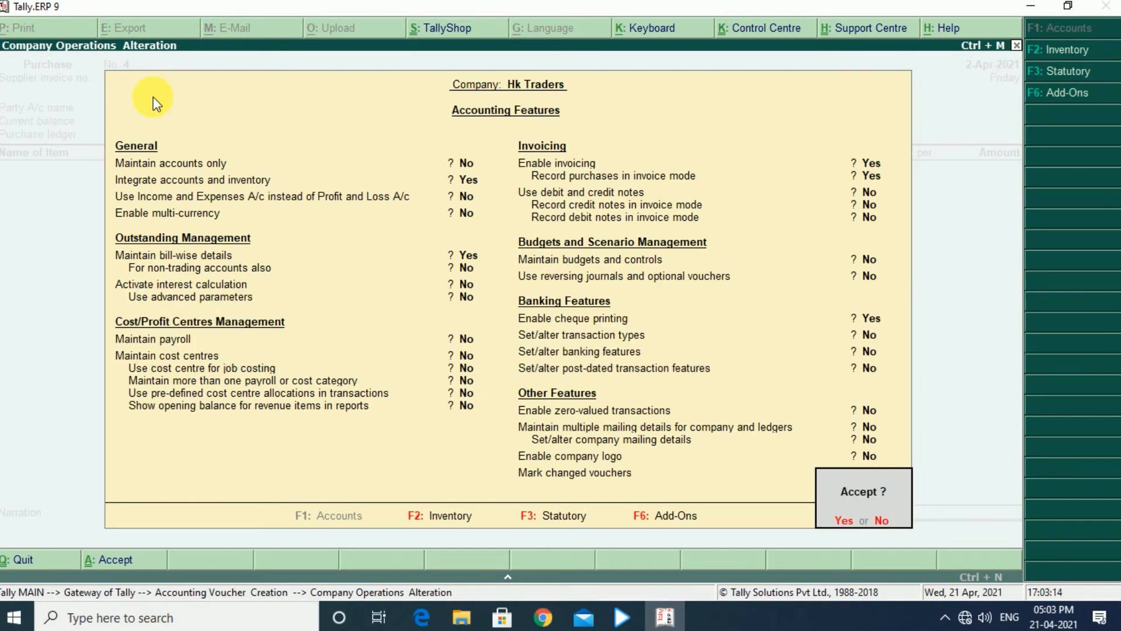
pyautogui.press('Return')
# - Enter supplier invoice number 124545 dated 2-Apr-2021 on the new purchase voucher
pyautogui.write('124545')
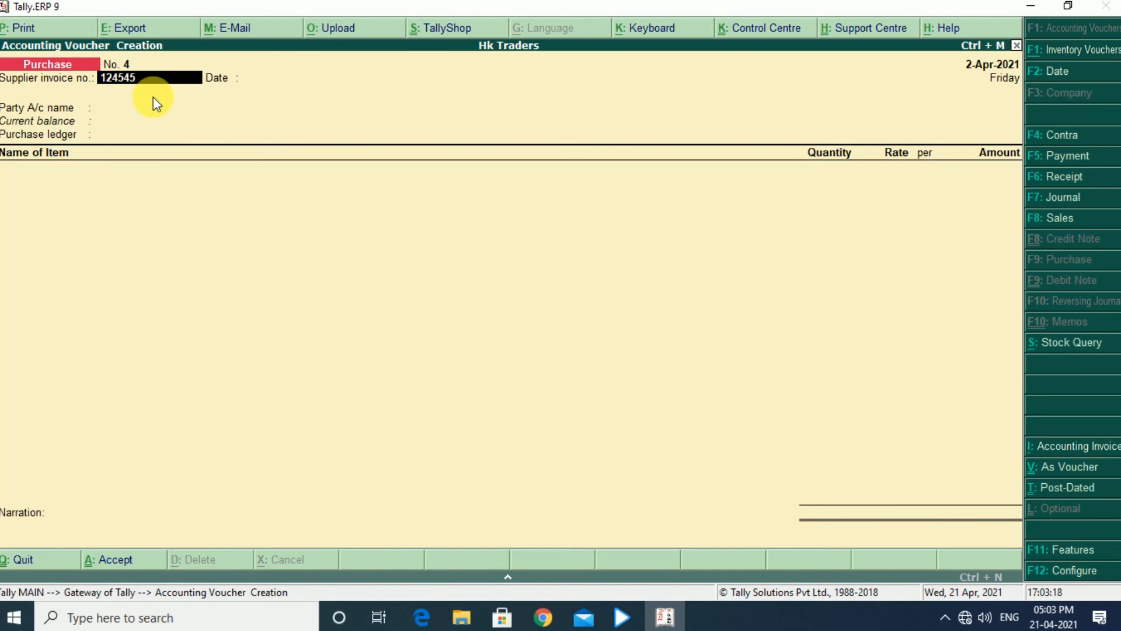
pyautogui.press('Return')
pyautogui.press('Return')
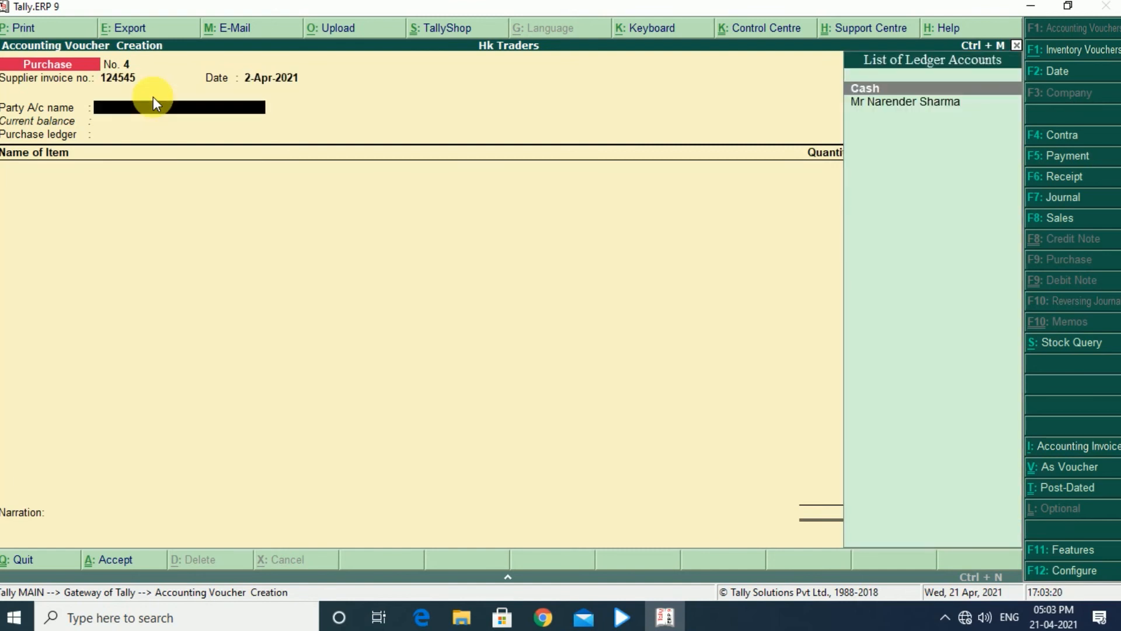
# - Choose the supplier's ledger as the party account with other reference 21245, and select Purchase as the purchase ledger
pyautogui.press('Down')
pyautogui.press('Return')
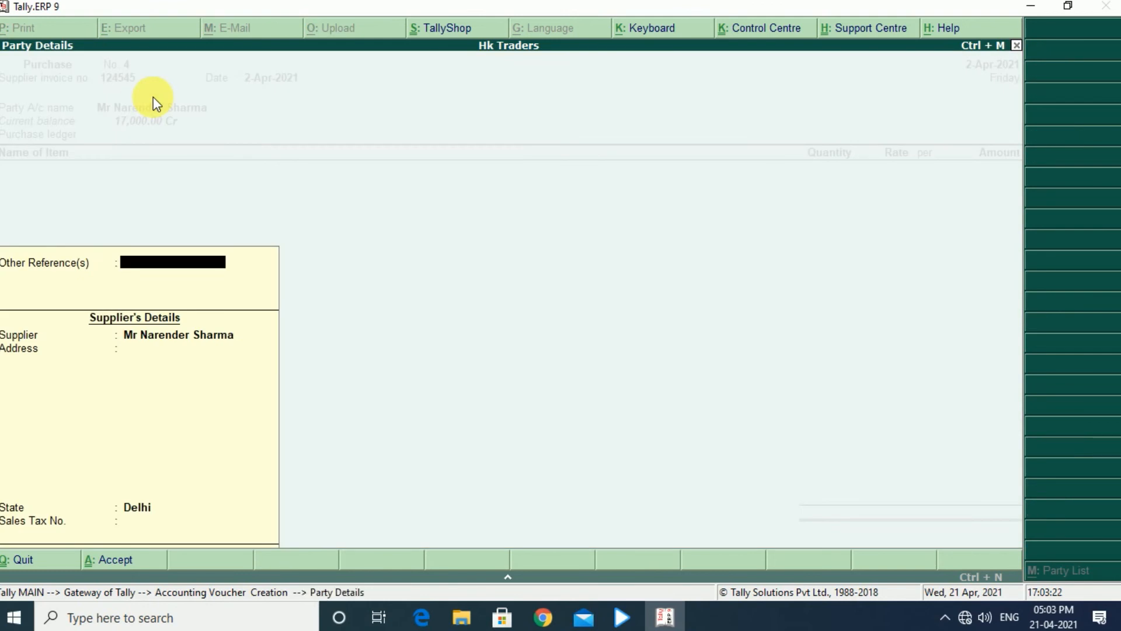
pyautogui.write('21245')
pyautogui.press('Return')
pyautogui.press('Return')
pyautogui.press('Return')
pyautogui.press('Return')
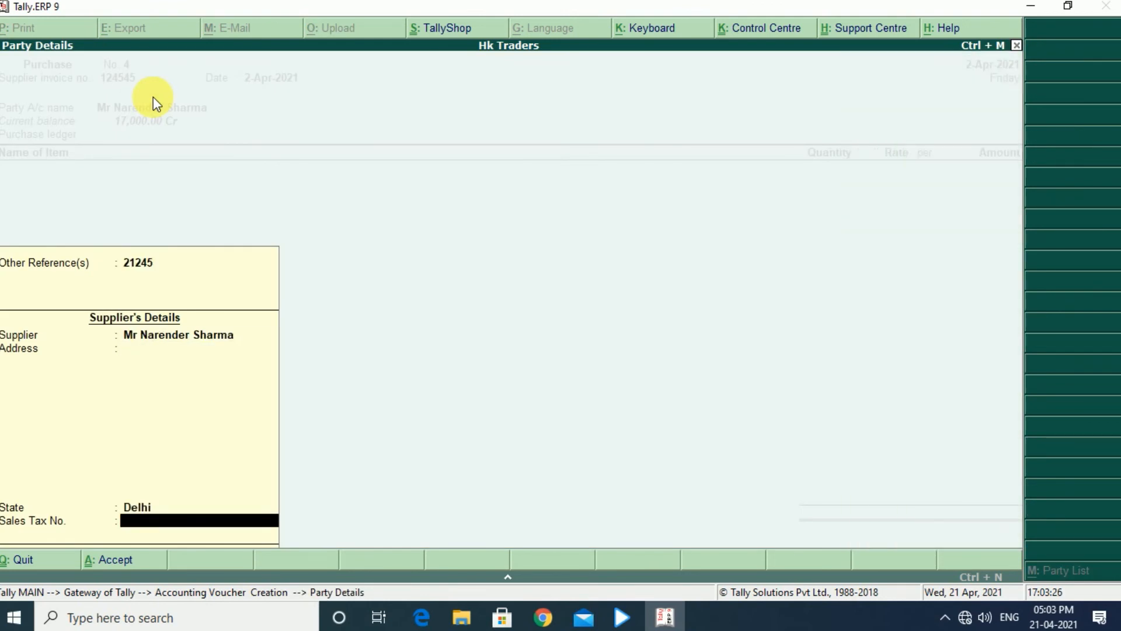
pyautogui.press('Return')
pyautogui.press('Return')
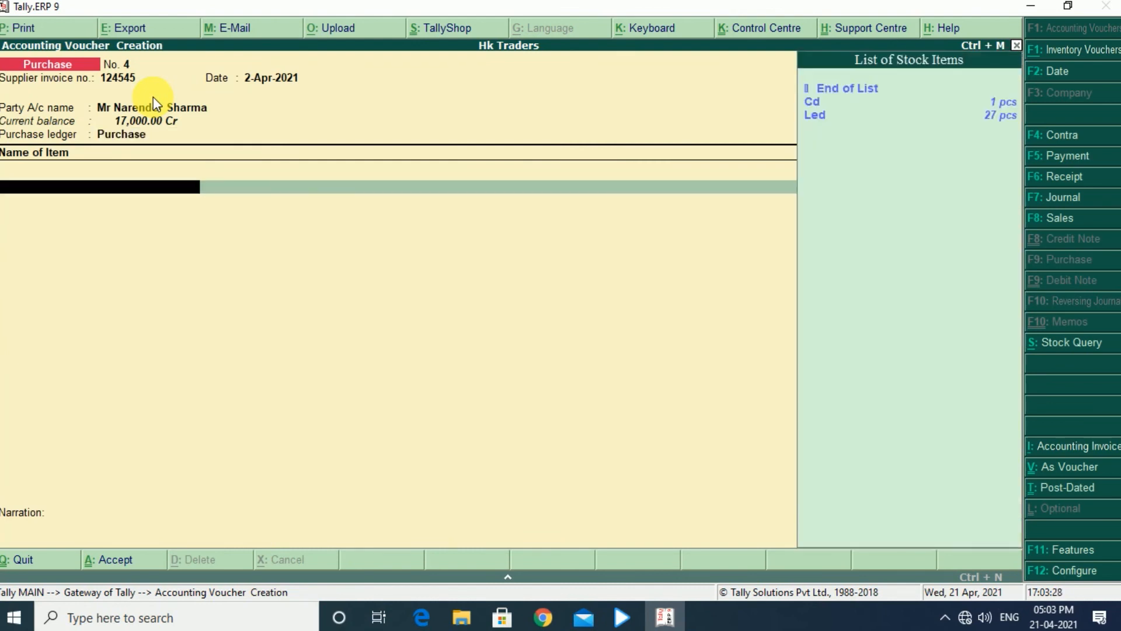
# - Add the item Cd with a quantity of 30 pcs and no rate, and try to save the voucher
pyautogui.press('Down')
pyautogui.press('Down')
pyautogui.press('Up')
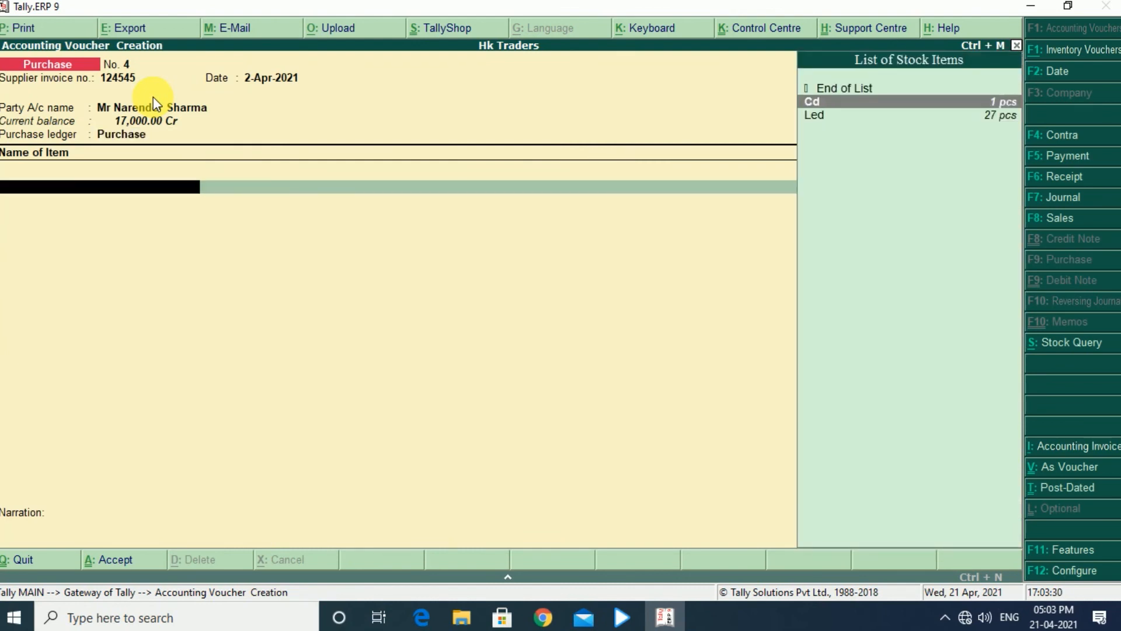
pyautogui.press('Return')
pyautogui.write('30')
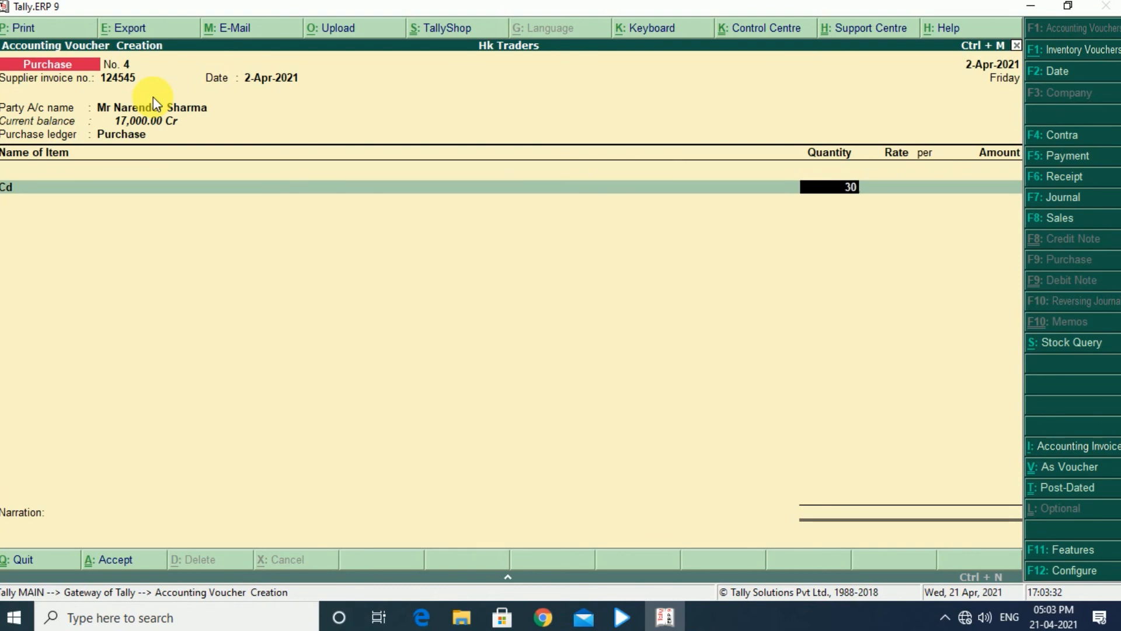
pyautogui.press('Return')
pyautogui.press('Return')
pyautogui.press('Return')
pyautogui.press('Return')
pyautogui.press('Return')
pyautogui.press('Return')
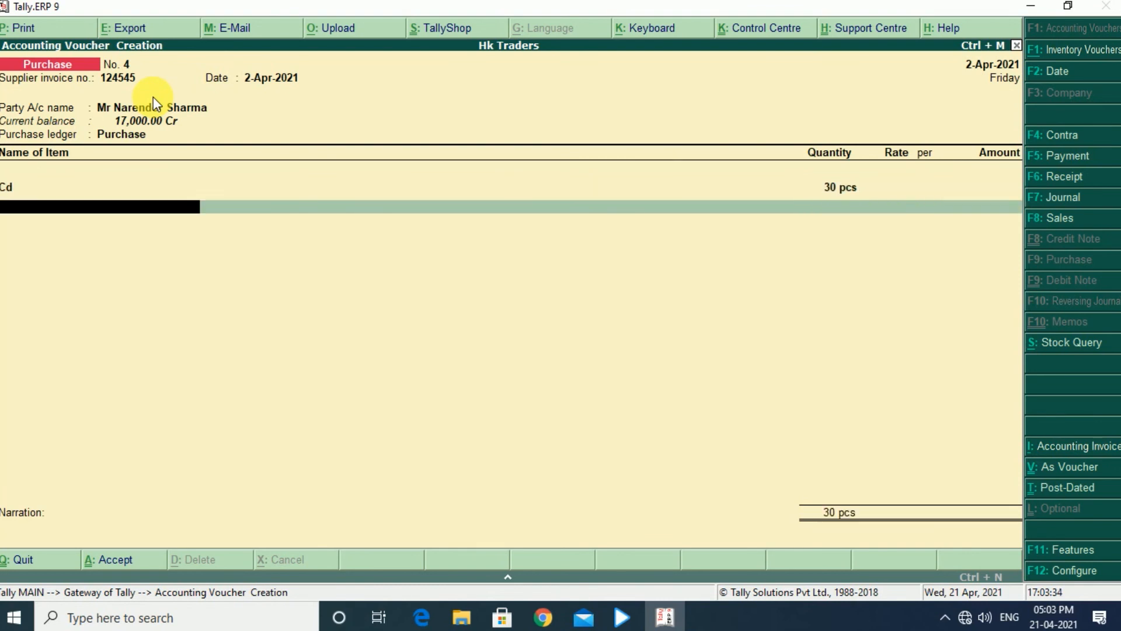
pyautogui.press('Return')
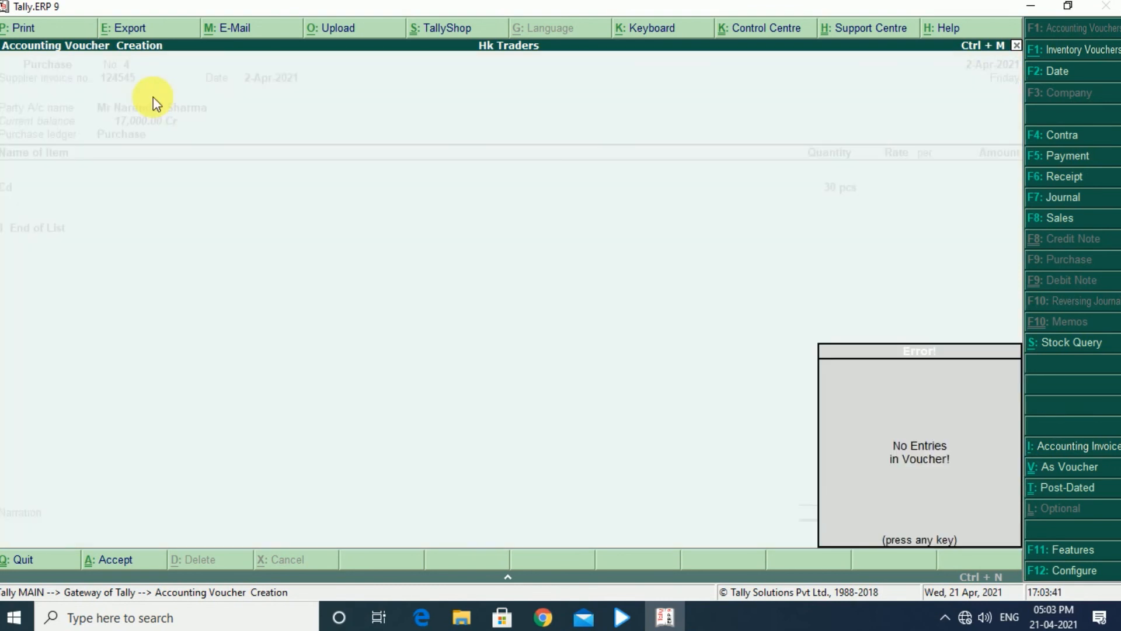